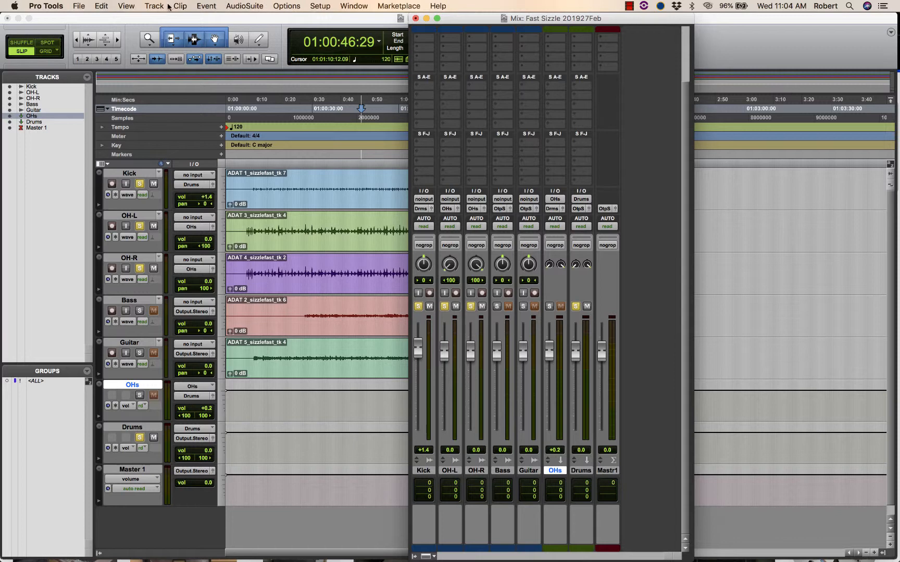
# - Create one new stereo Aux Input track below the OHs track
pyautogui.click(152, 6)
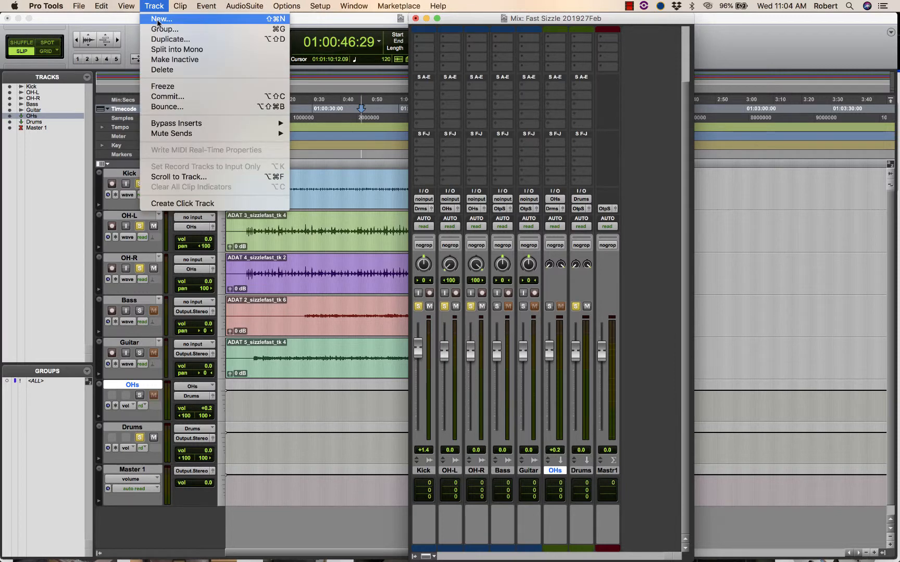
pyautogui.click(157, 23)
pyautogui.click(409, 204)
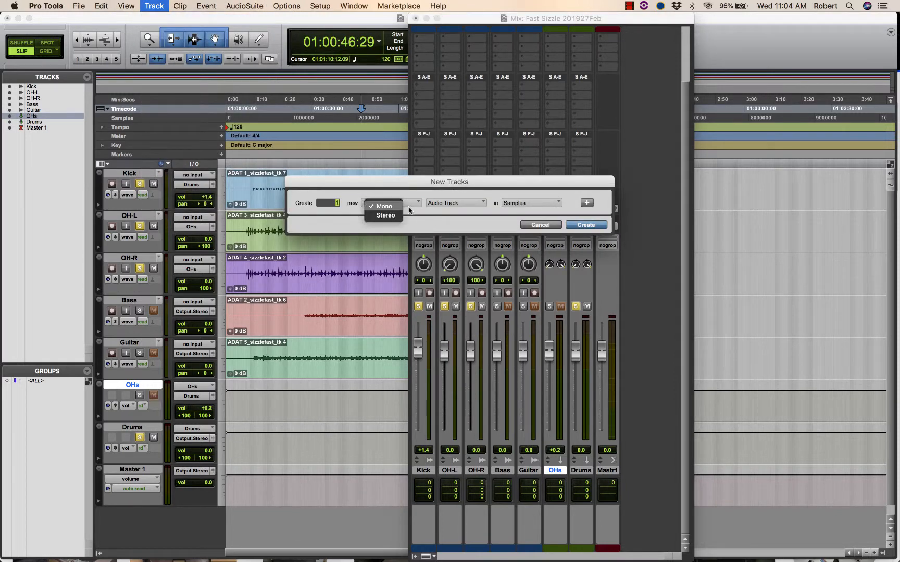
pyautogui.click(389, 216)
pyautogui.click(462, 205)
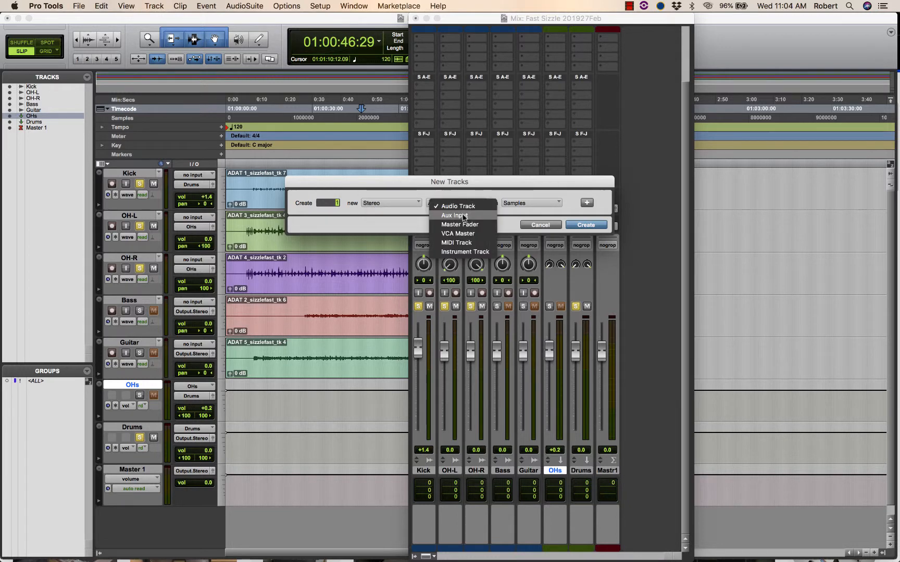
pyautogui.click(464, 215)
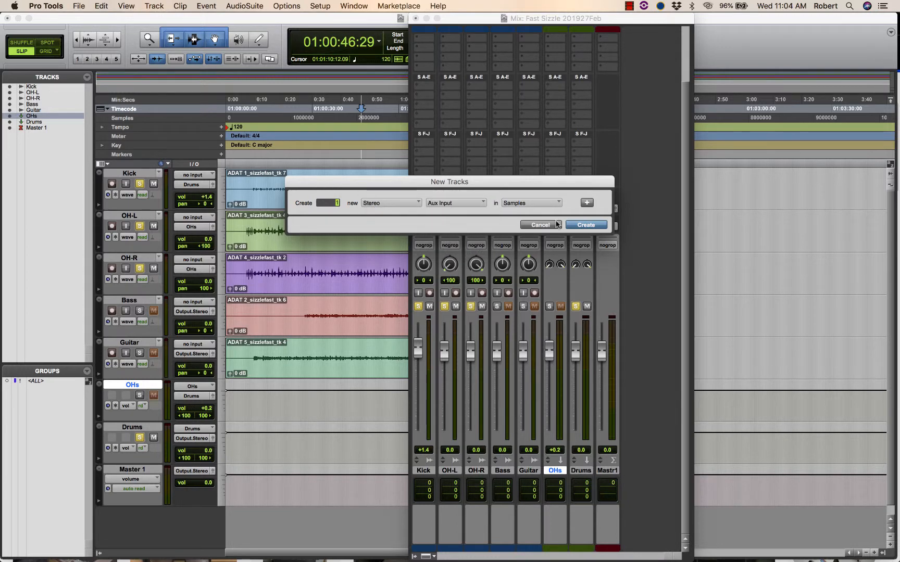
pyautogui.click(587, 225)
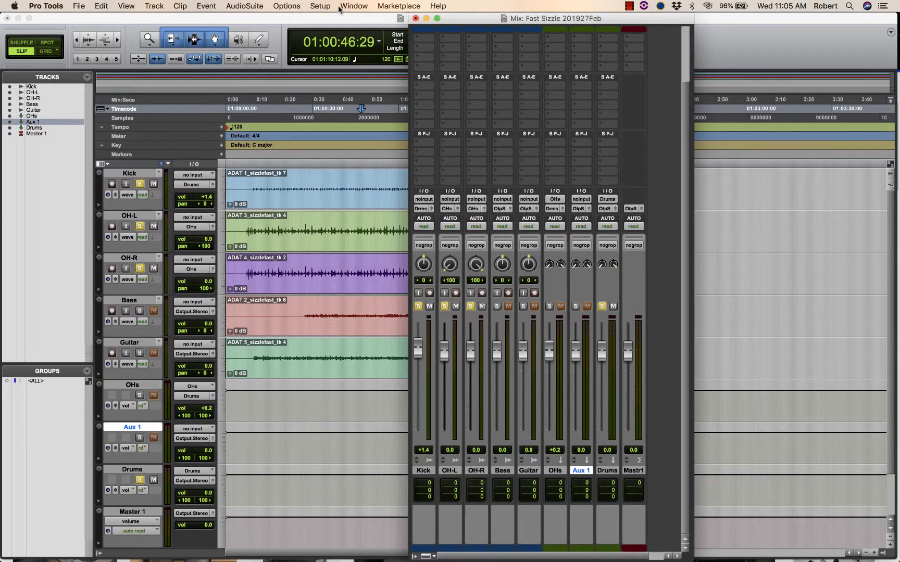
# - Review the bus paths in the I/O Setup, checking the stereo Rev 1 and Rev 2 busses
pyautogui.click(319, 6)
pyautogui.click(340, 66)
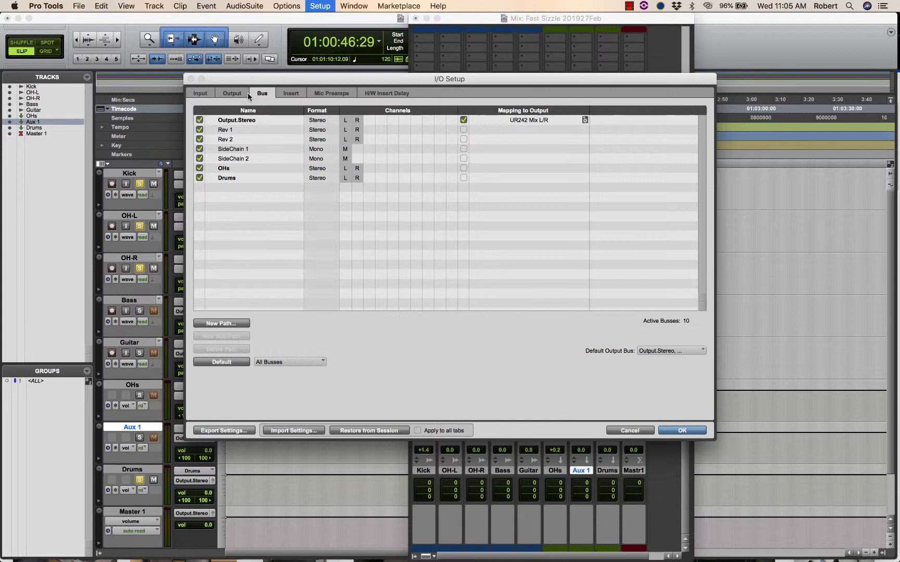
pyautogui.click(246, 94)
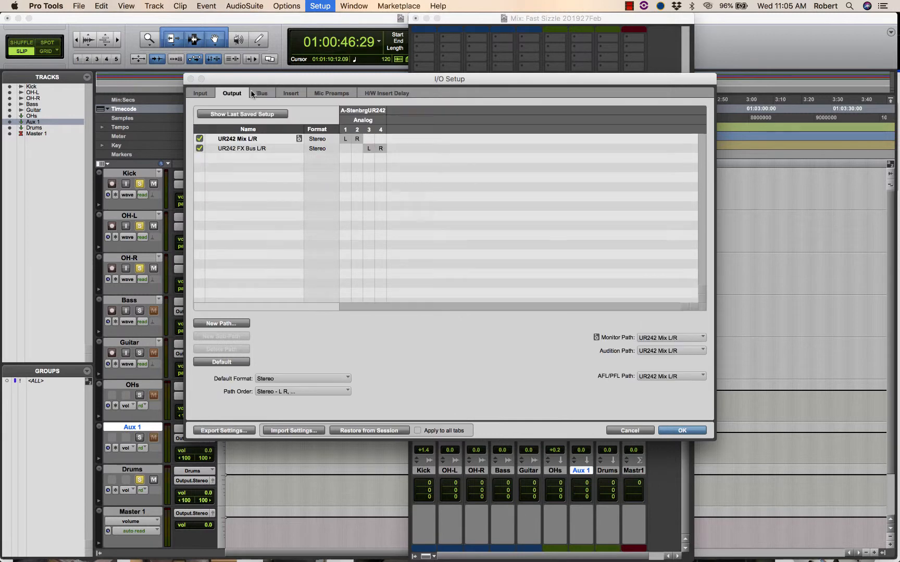
pyautogui.click(255, 94)
pyautogui.click(243, 131)
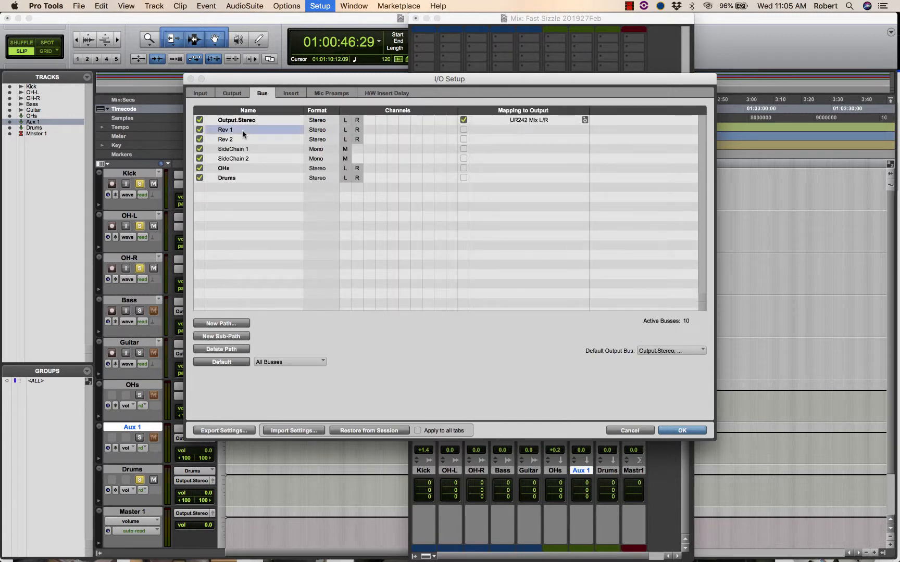
pyautogui.click(237, 141)
pyautogui.click(240, 132)
pyautogui.click(239, 140)
pyautogui.click(238, 131)
pyautogui.click(682, 426)
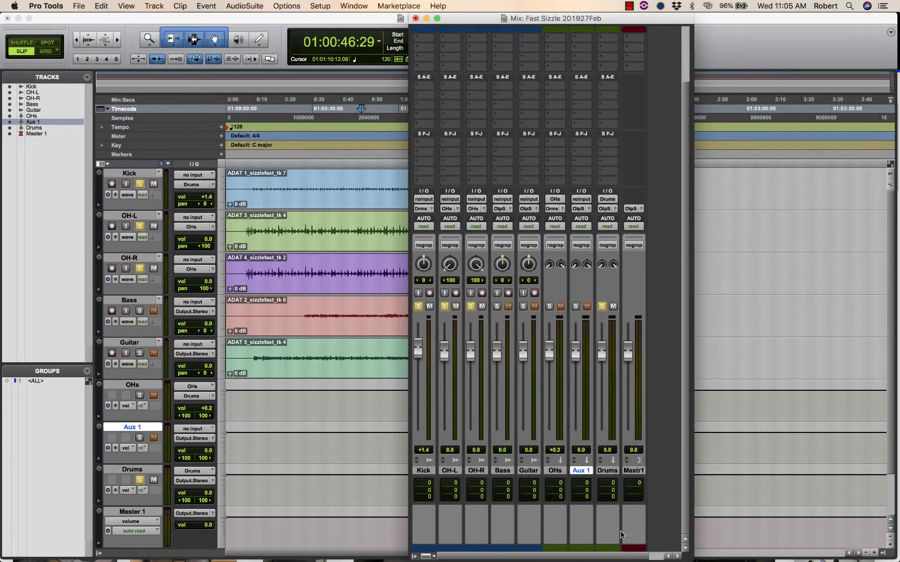
# - Rename the new aux track as Rev1
pyautogui.doubleClick(581, 470)
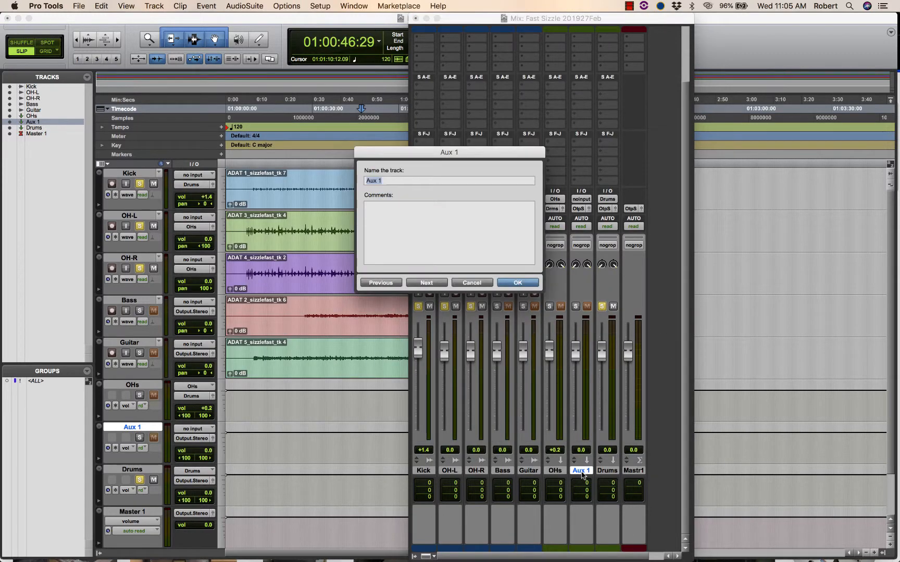
pyautogui.write('Rev1')
pyautogui.press('Return')
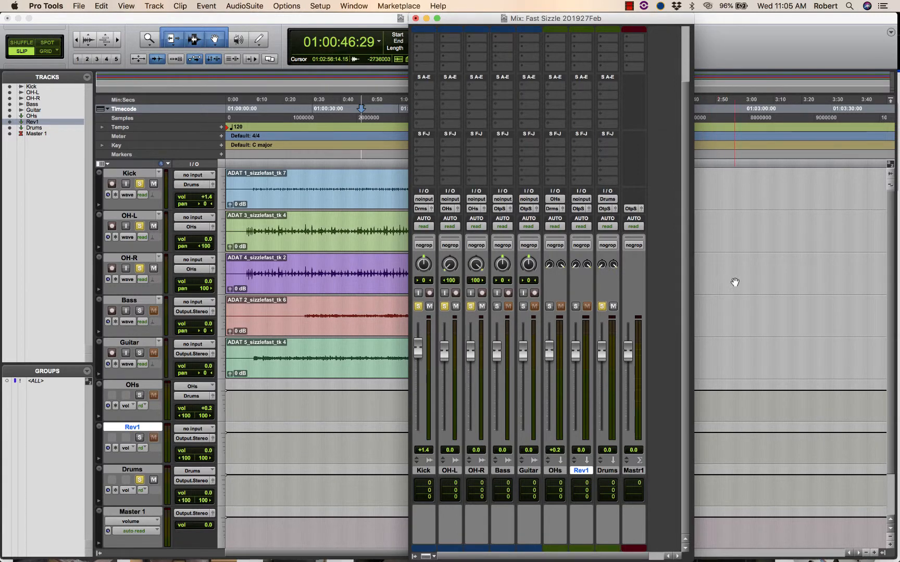
# - Insert the stereo multichannel D-Verb reverb on the Rev1 track's first insert and move its window clear of the mixer channels
pyautogui.moveTo(684, 97); pyautogui.dragTo(685, 41)
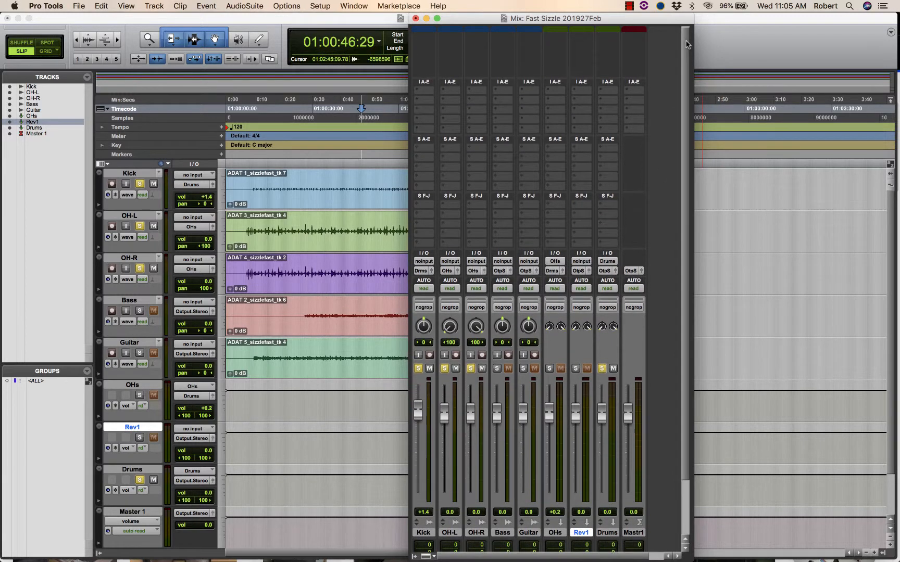
pyautogui.click(586, 92)
pyautogui.moveTo(597, 113)
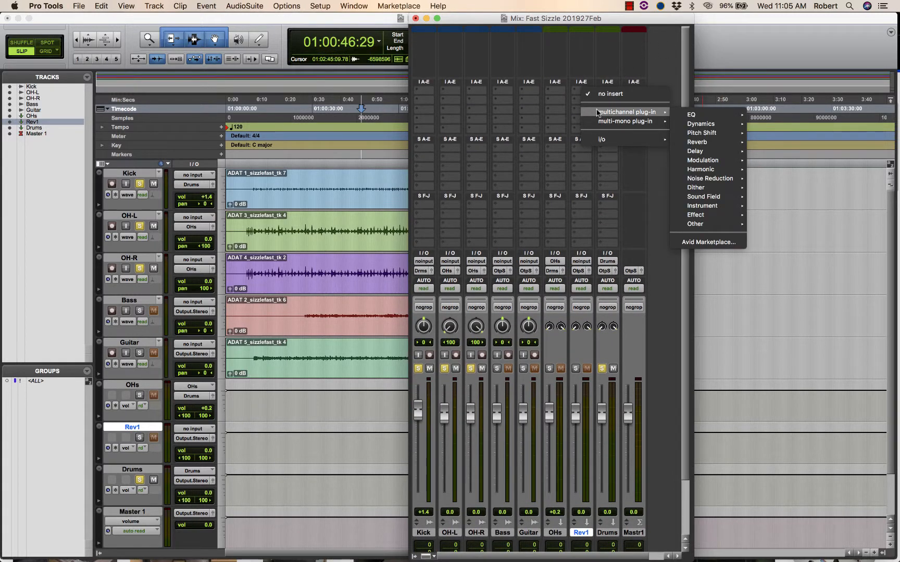
pyautogui.moveTo(721, 147)
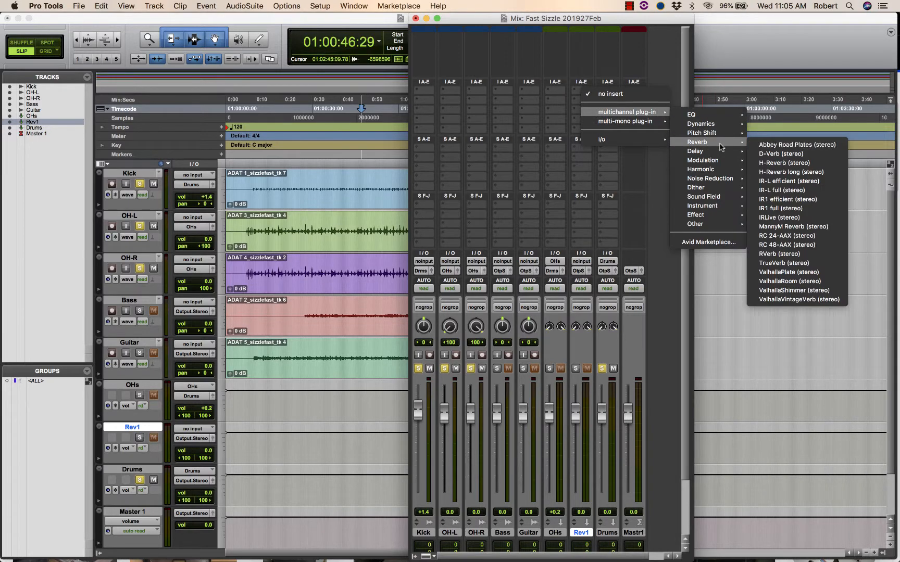
pyautogui.click(806, 155)
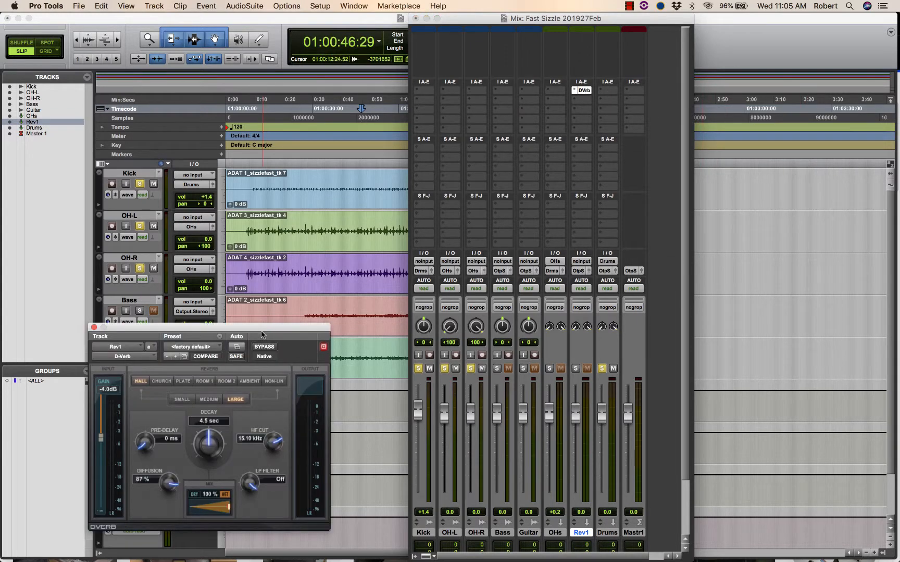
pyautogui.moveTo(264, 322); pyautogui.dragTo(771, 136)
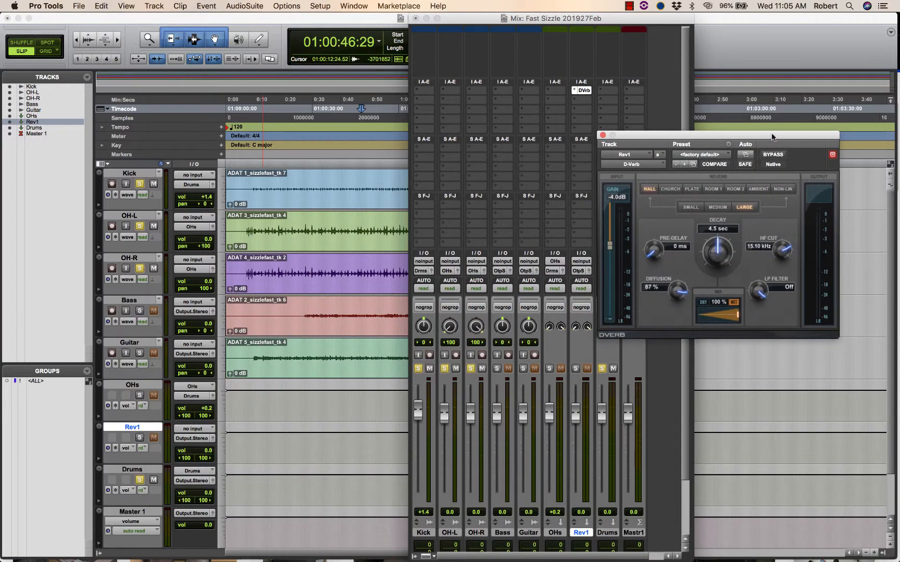
# - Load the Plate Ambience 2 preset in D-Verb and reposition the plug-in window beside the mixer
pyautogui.click(713, 156)
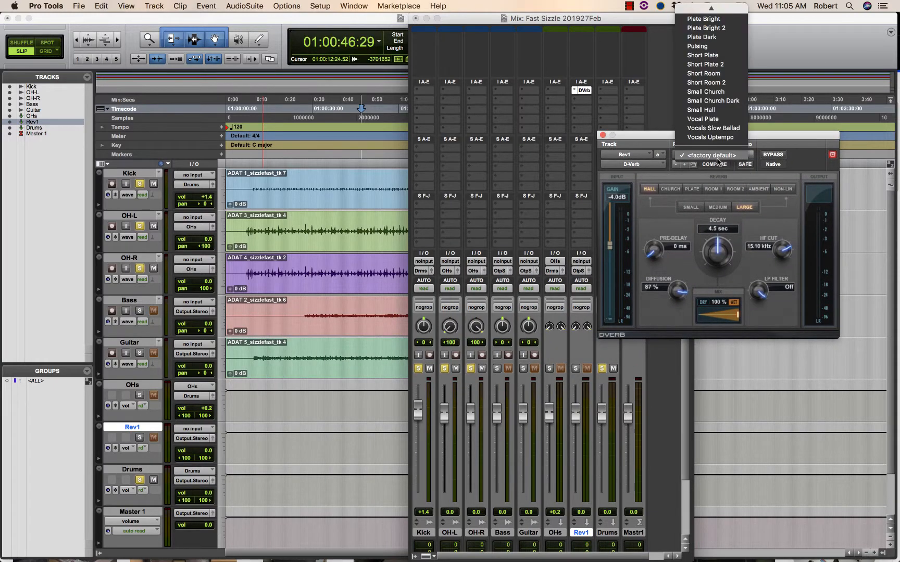
pyautogui.scroll(10, 708, 41)
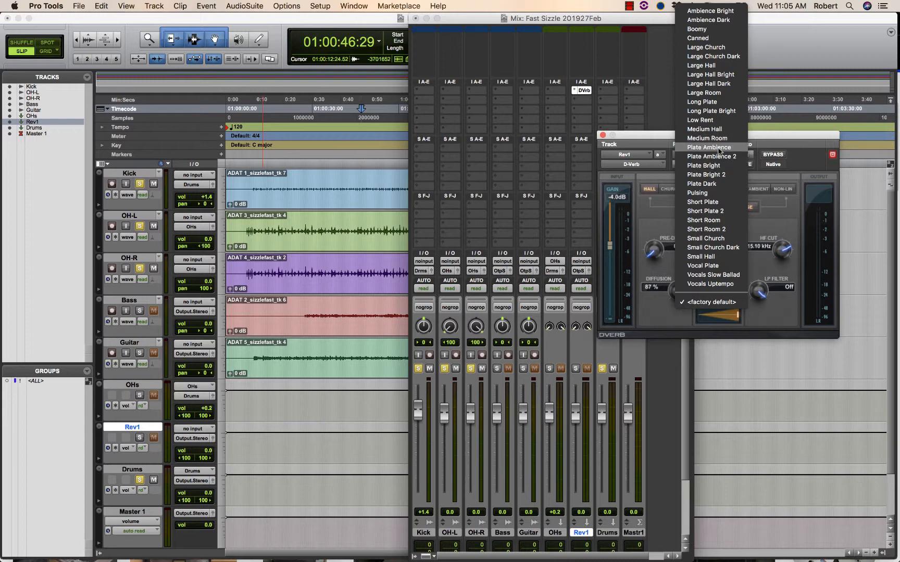
pyautogui.click(737, 155)
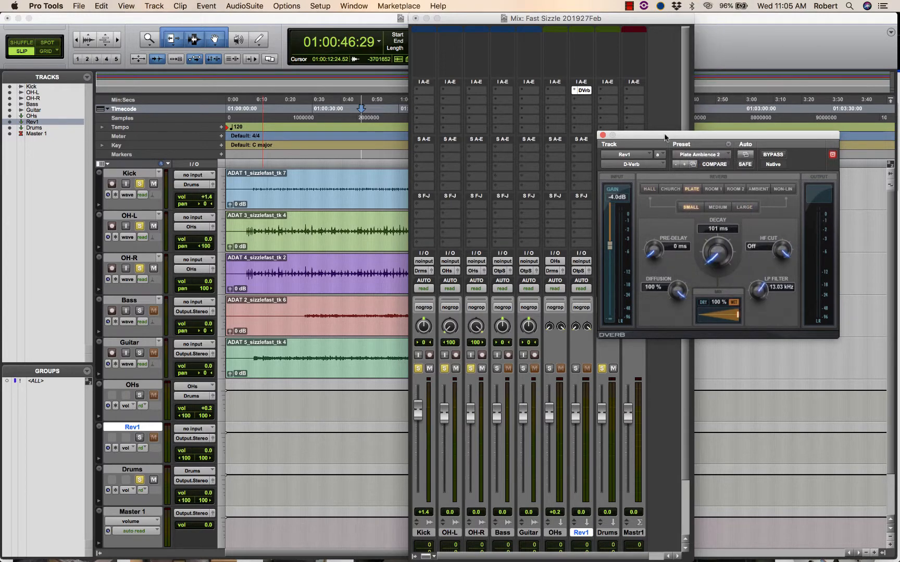
pyautogui.moveTo(664, 137); pyautogui.dragTo(688, 125)
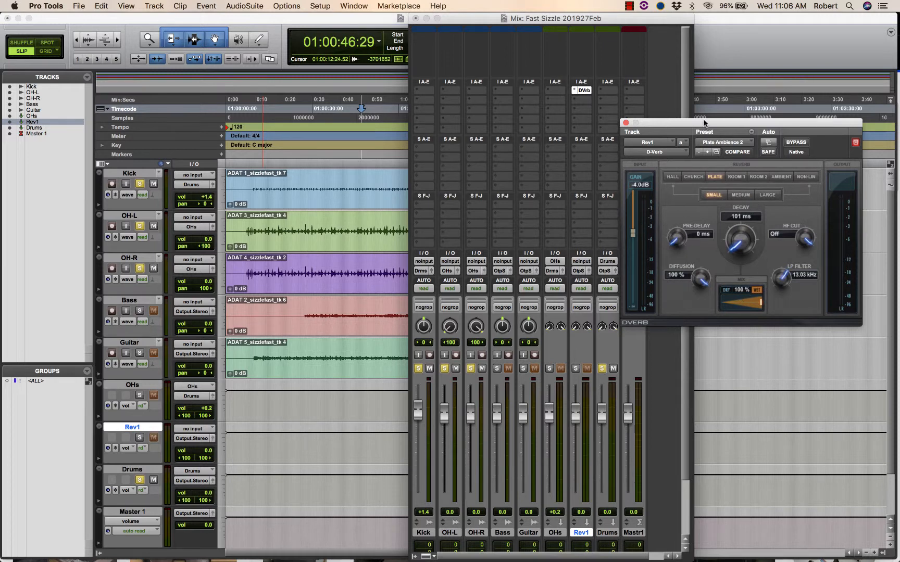
pyautogui.moveTo(703, 125); pyautogui.dragTo(733, 216)
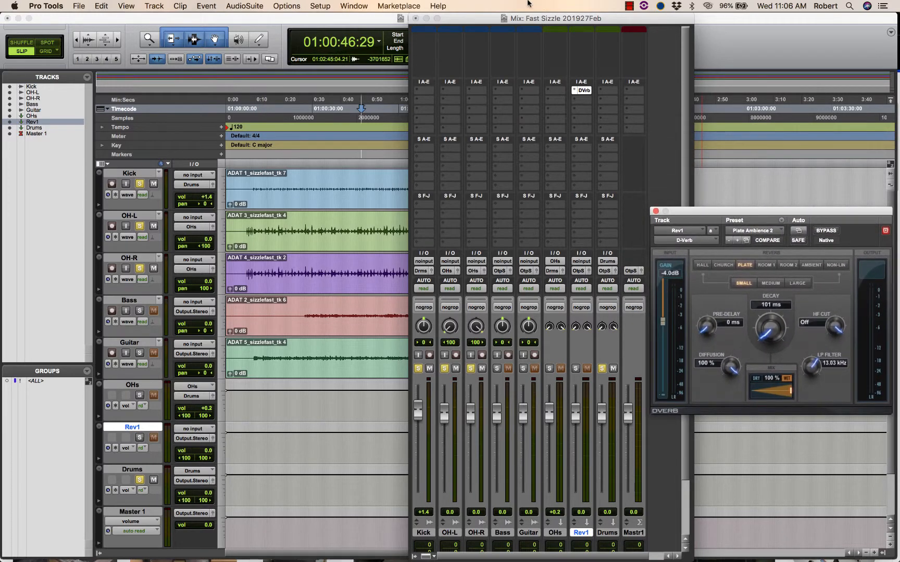
# - Move the Mix window clear of the plug-in, solo the OHs track and unsolo the Kick track
pyautogui.moveTo(489, 22); pyautogui.dragTo(379, 20)
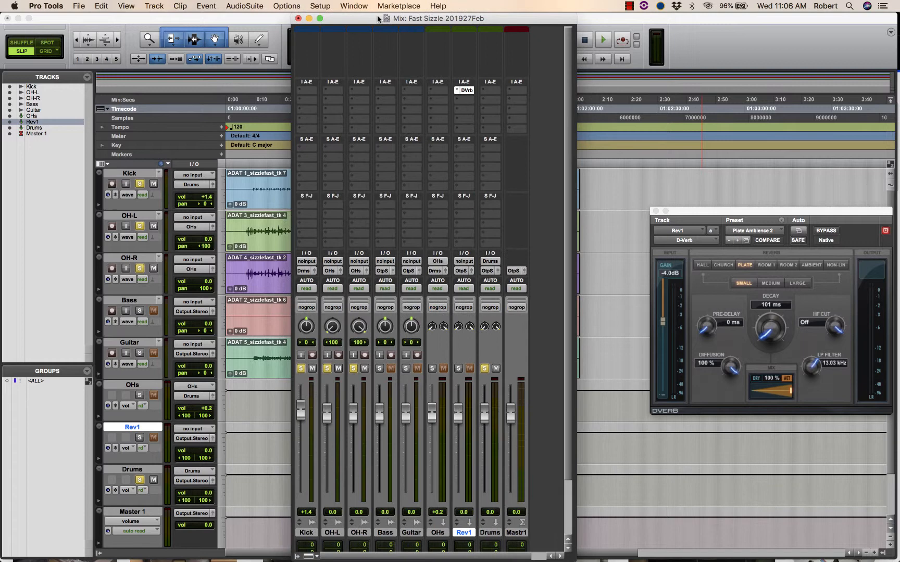
pyautogui.click(432, 369)
pyautogui.click(301, 369)
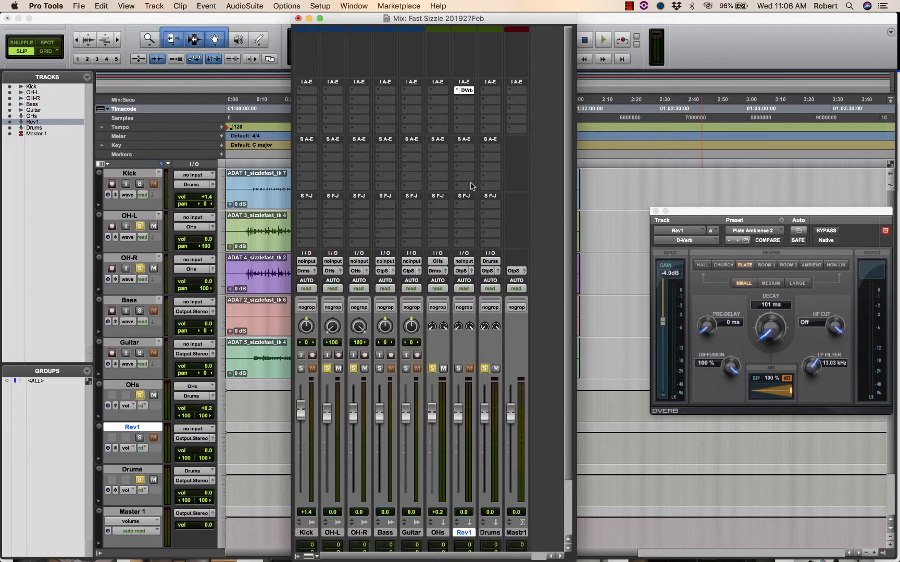
# - Add a send on the OHs track to the Rev 1 stereo bus and raise its level to about +0.4 dB
pyautogui.click(441, 151)
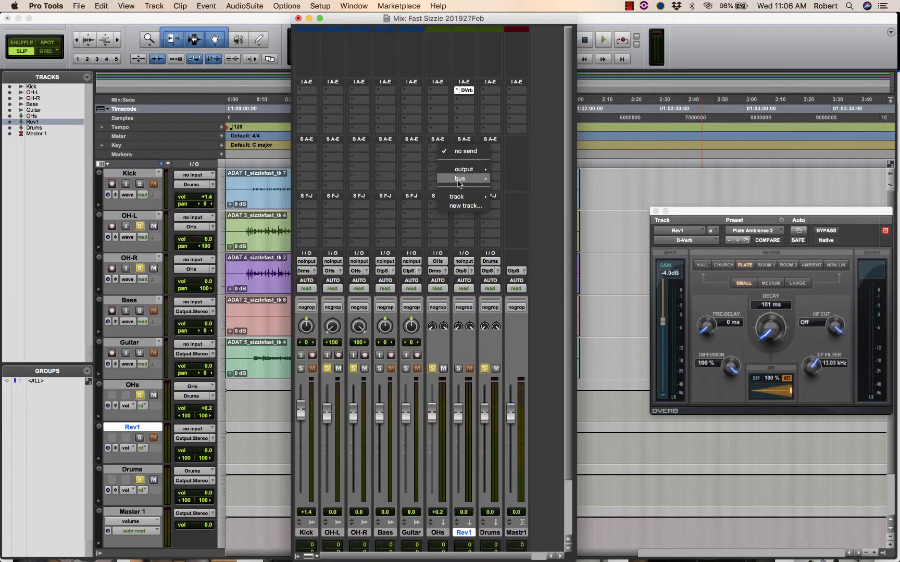
pyautogui.moveTo(460, 183)
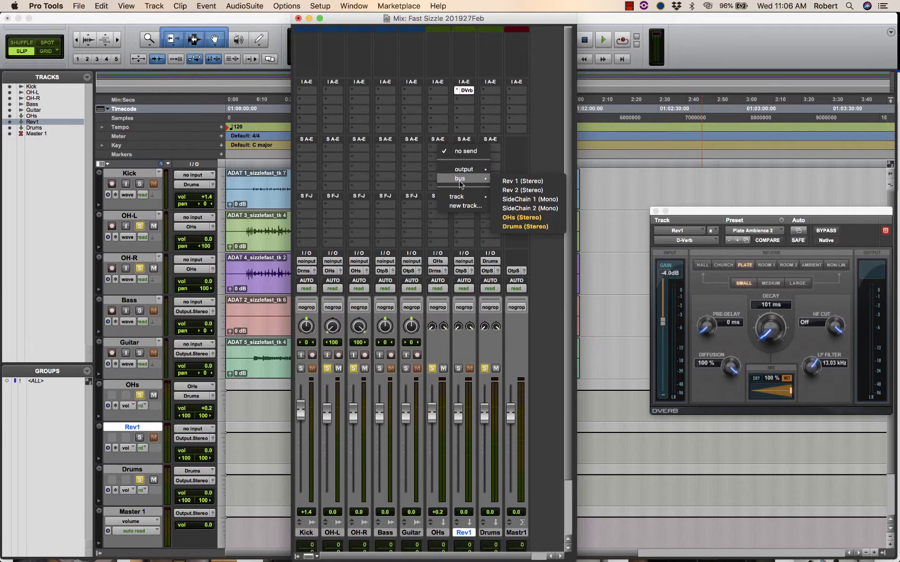
pyautogui.click(539, 182)
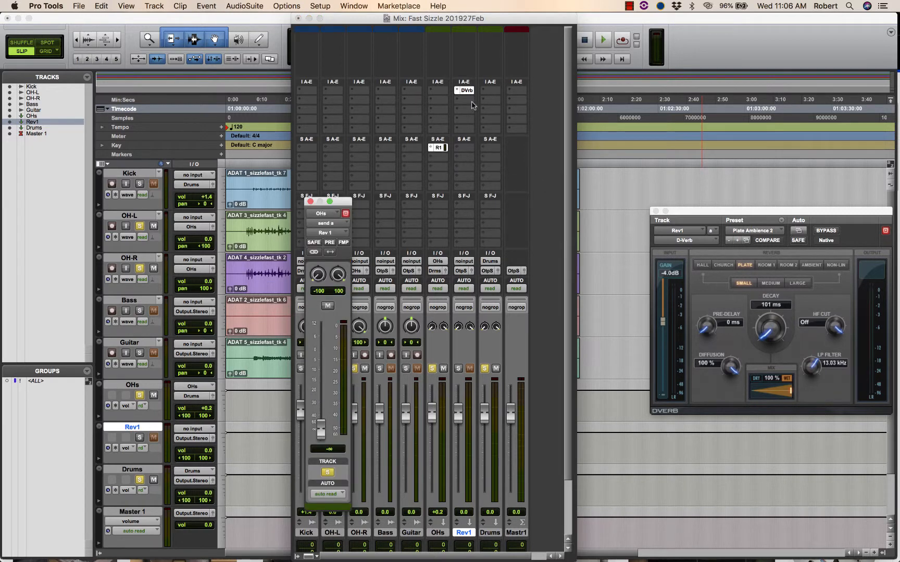
pyautogui.moveTo(316, 423); pyautogui.dragTo(334, 350)
pyautogui.moveTo(320, 358); pyautogui.dragTo(320, 352)
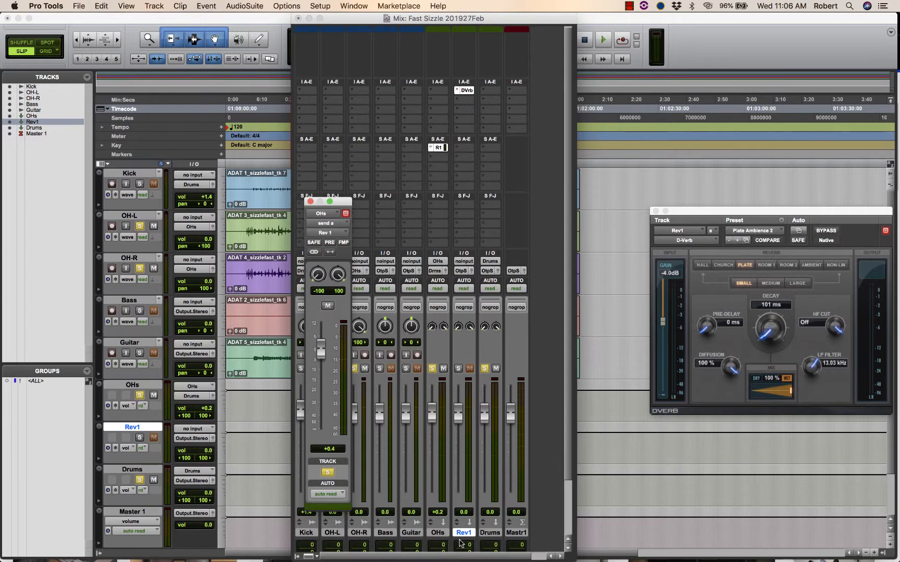
# - Set the Rev1 track's input to the Rev 1 stereo bus
pyautogui.scroll(-3, 567, 472)
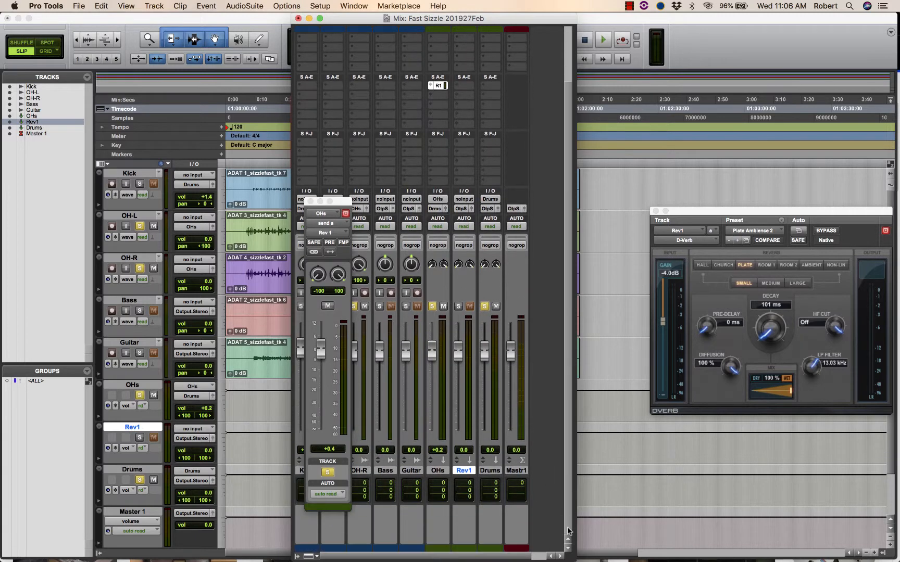
pyautogui.scroll(3, 571, 526)
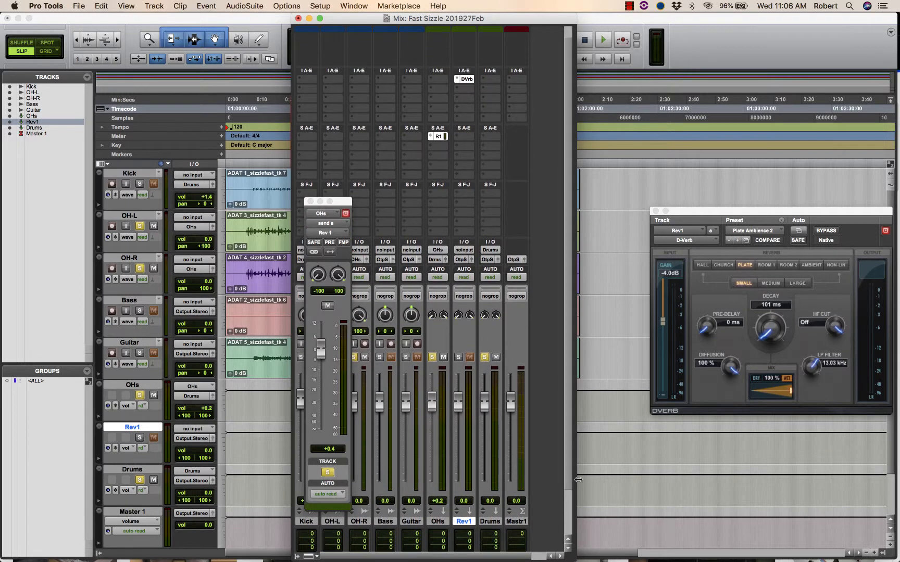
pyautogui.click(464, 250)
pyautogui.moveTo(479, 282)
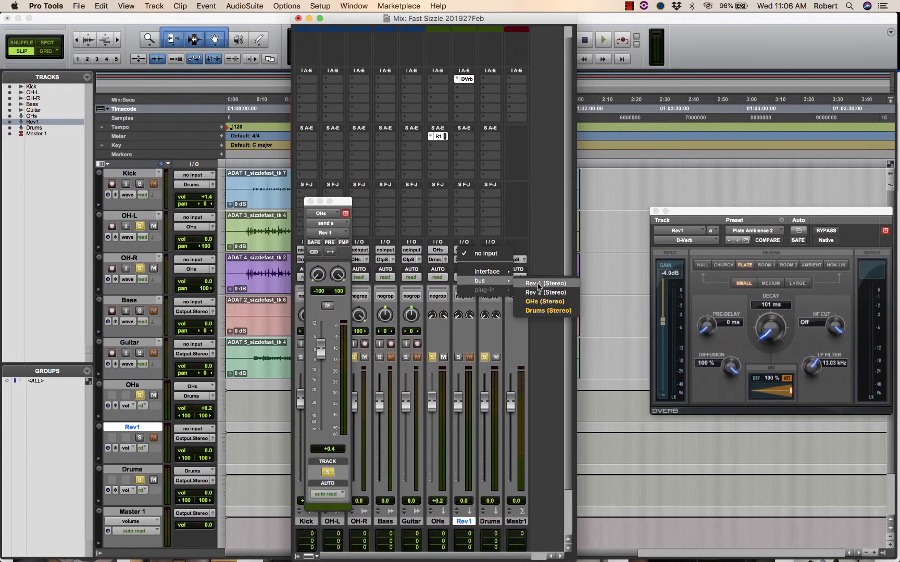
pyautogui.click(538, 285)
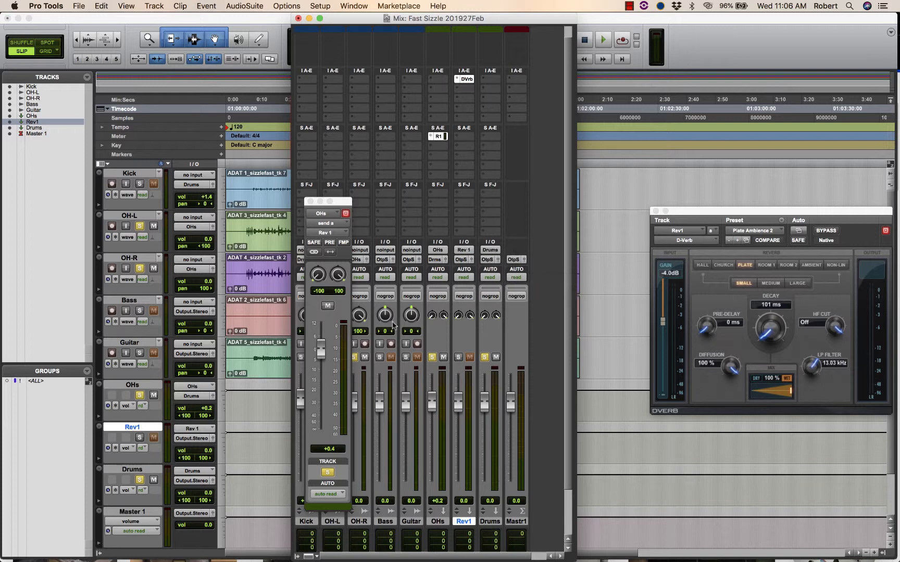
# - Solo the Rev1 track and start playback to hear the overheads with reverb
pyautogui.moveTo(723, 215); pyautogui.dragTo(684, 225)
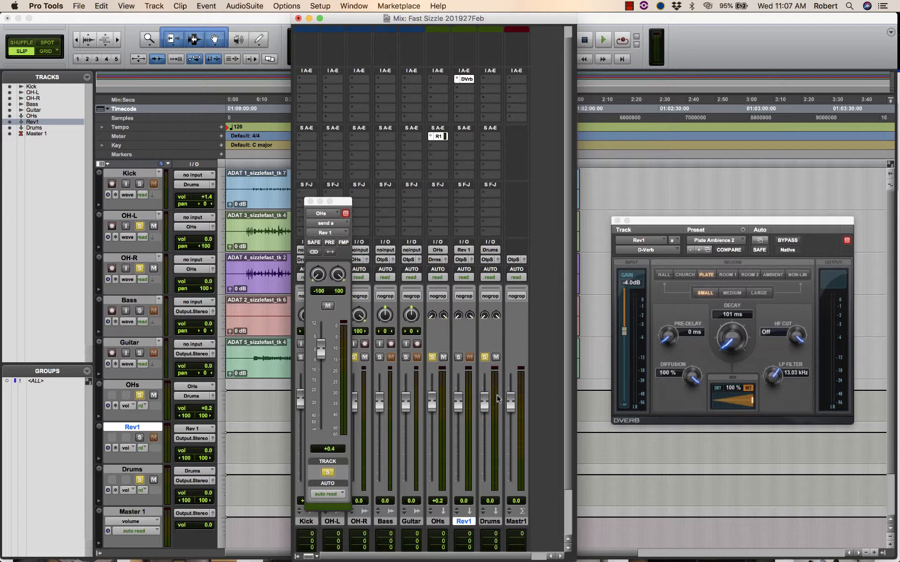
pyautogui.click(458, 358)
pyautogui.moveTo(680, 225); pyautogui.dragTo(670, 222)
pyautogui.press('space')
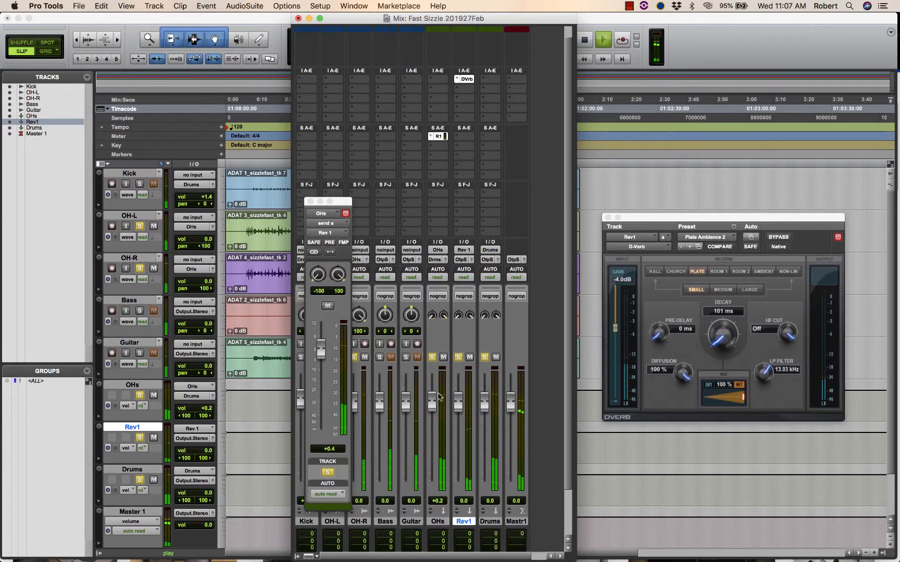
# - Raise the OHs send level to Rev 1 to about +6.7 dB and play the session again
pyautogui.moveTo(324, 349); pyautogui.dragTo(323, 335)
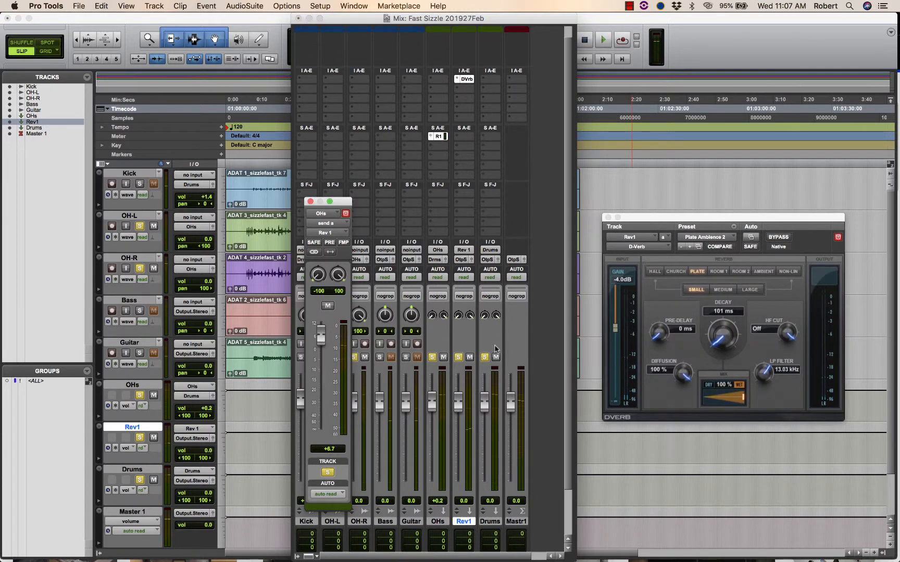
pyautogui.press('space')
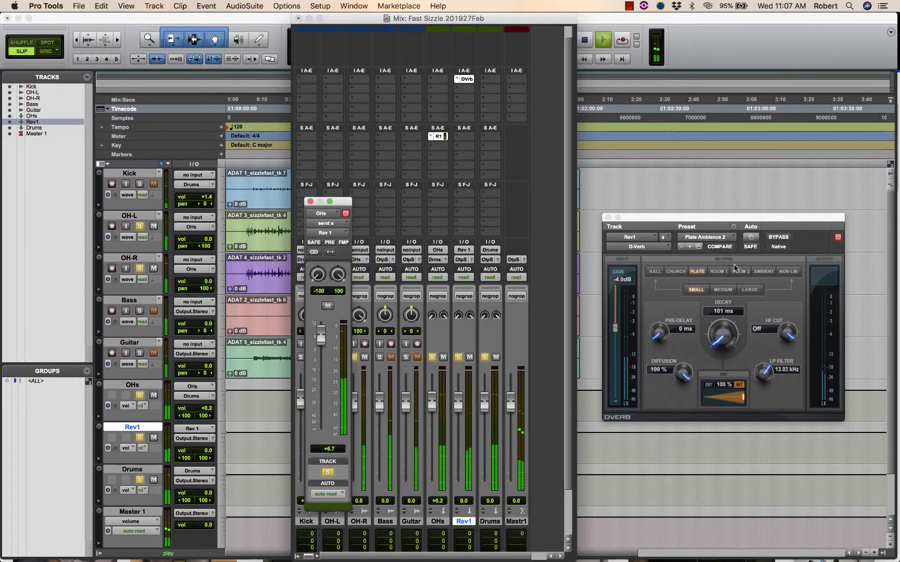
# - Load the Large Church preset in D-Verb and lower the OHs send to about -4.3 dB
pyautogui.click(725, 237)
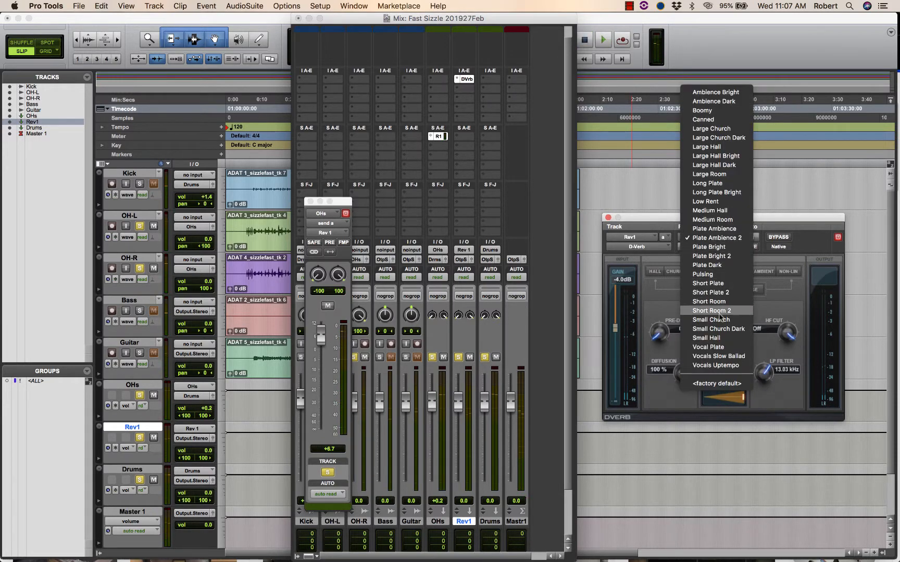
pyautogui.click(715, 129)
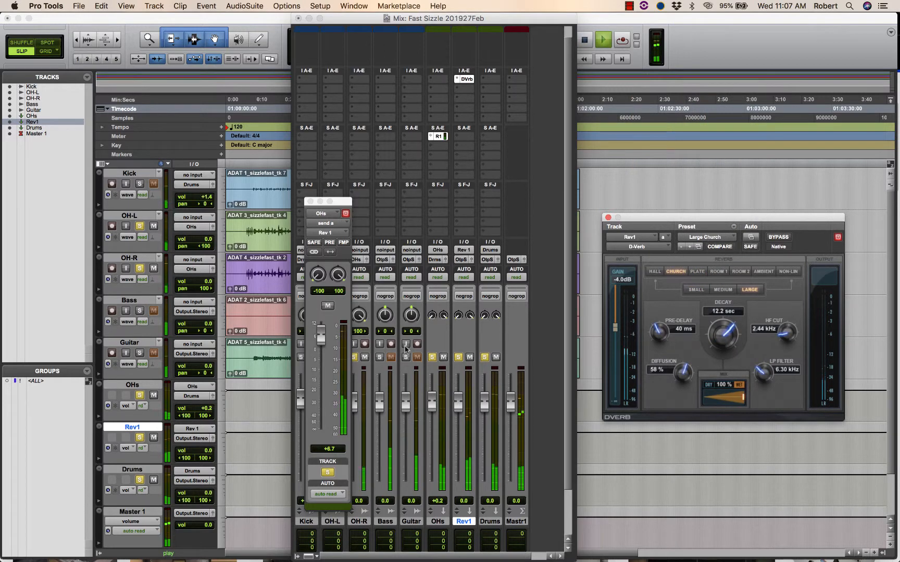
pyautogui.moveTo(321, 330); pyautogui.dragTo(322, 358)
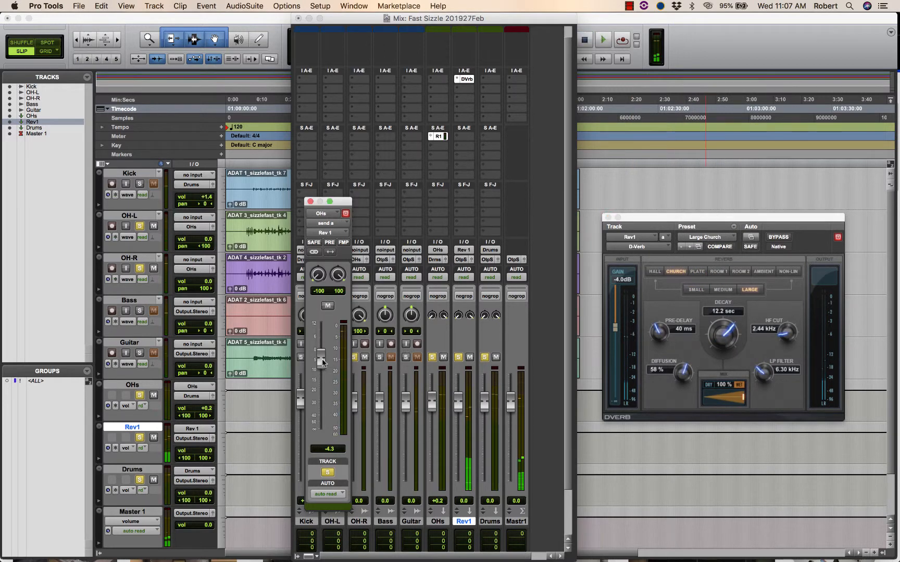
# - Load D-Verb's Long Plate preset and lower the OHs send to about -8.1 dB during playback
pyautogui.click(714, 237)
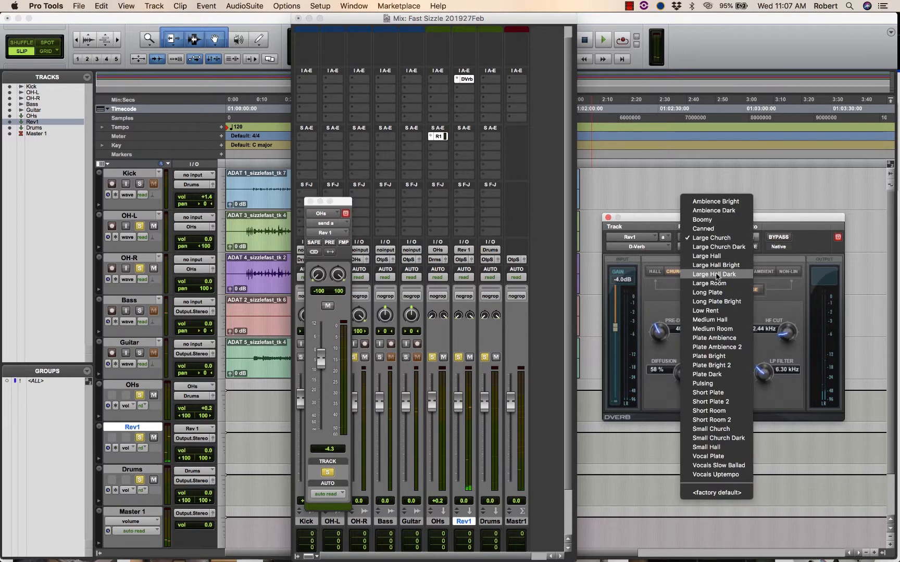
pyautogui.click(717, 292)
pyautogui.press('space')
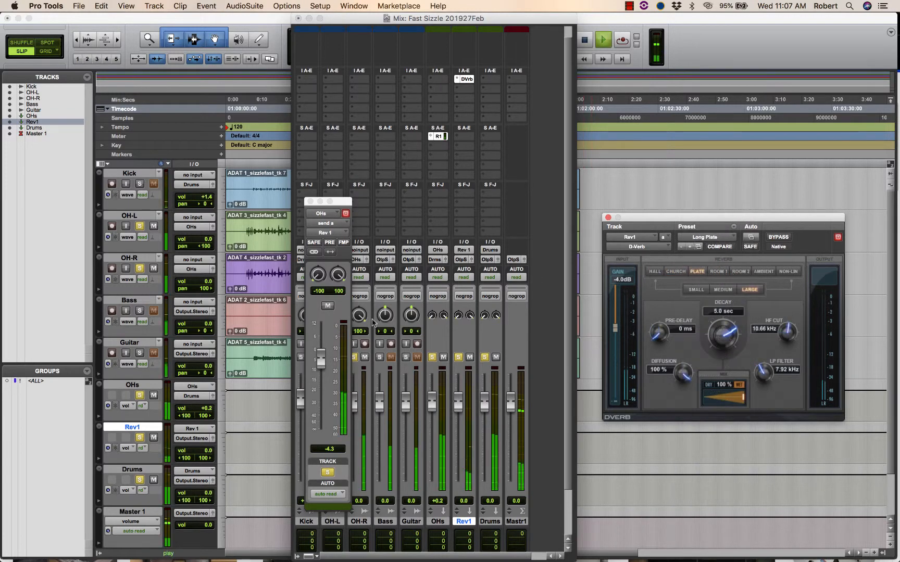
pyautogui.moveTo(320, 362)
pyautogui.mouseDown()
pyautogui.moveTo(319, 388)
pyautogui.moveTo(320, 366)
pyautogui.mouseUp()
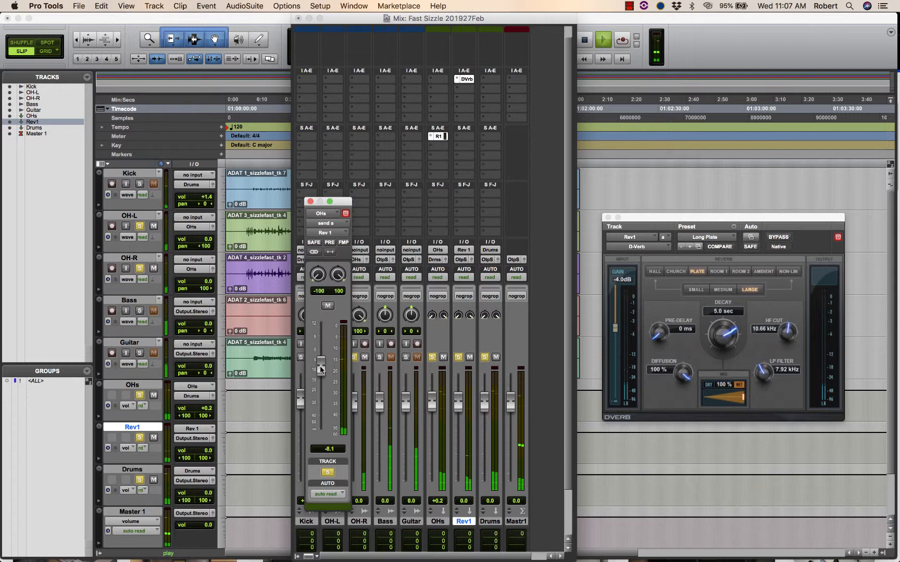
pyautogui.press('space')
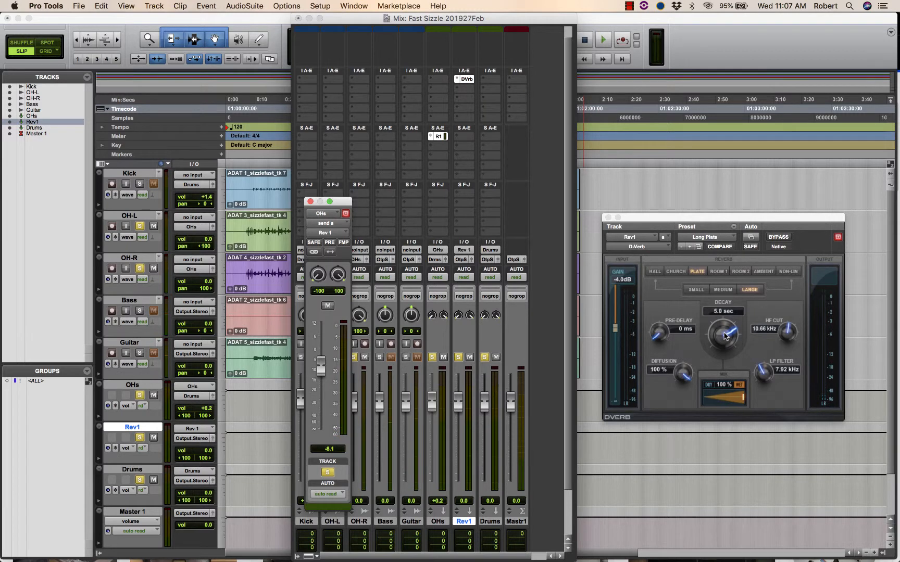
# - Shorten the D-Verb decay to about 1.4 sec and play a short passage to hear it
pyautogui.moveTo(720, 335)
pyautogui.mouseDown()
pyautogui.moveTo(721, 360)
pyautogui.moveTo(721, 339)
pyautogui.moveTo(721, 351)
pyautogui.mouseUp()
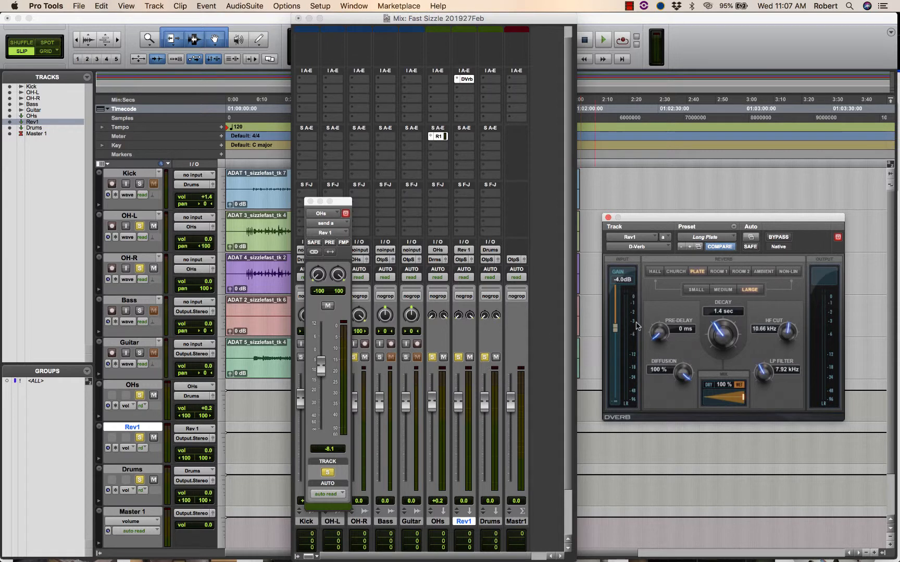
pyautogui.press('space')
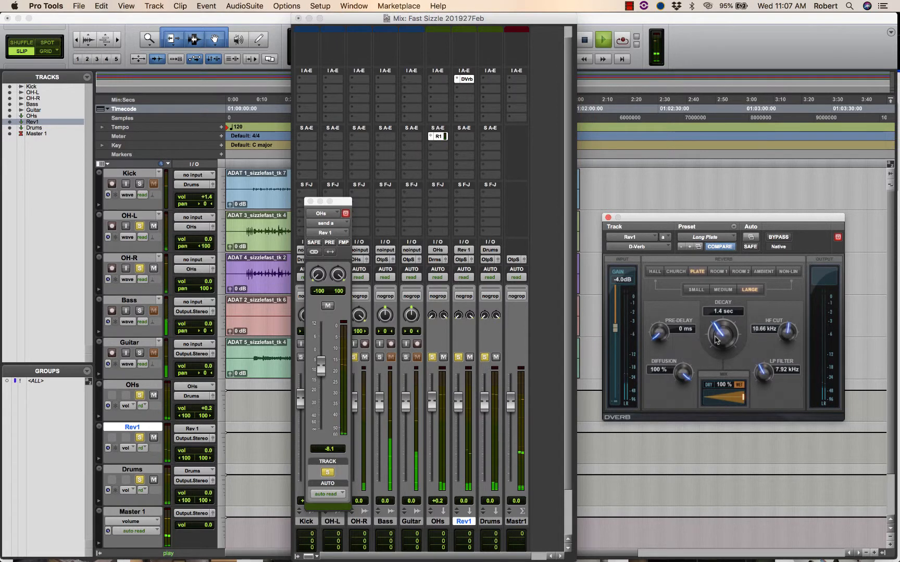
pyautogui.press('space')
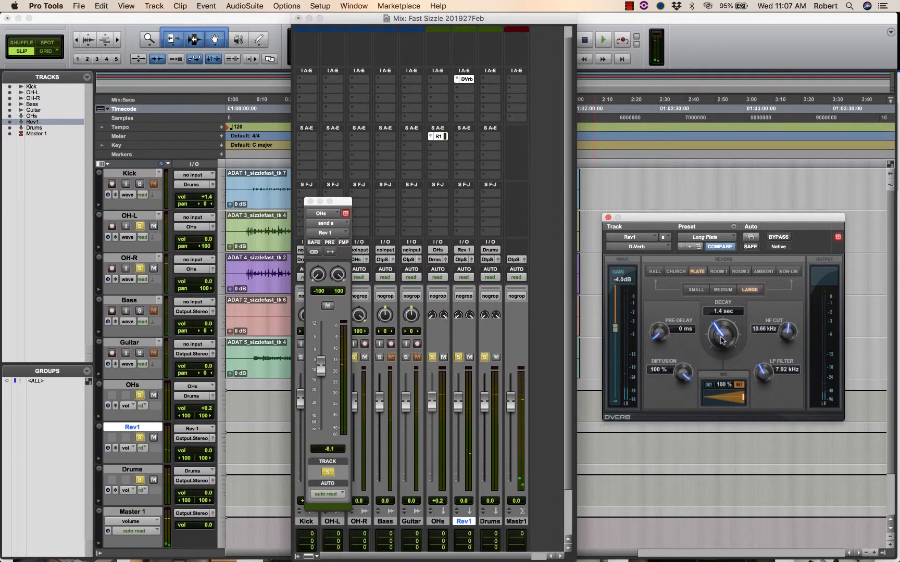
# - Lengthen the D-Verb decay to about 7.5 sec and listen to the long tail
pyautogui.moveTo(721, 340); pyautogui.dragTo(732, 302)
pyautogui.press('space')
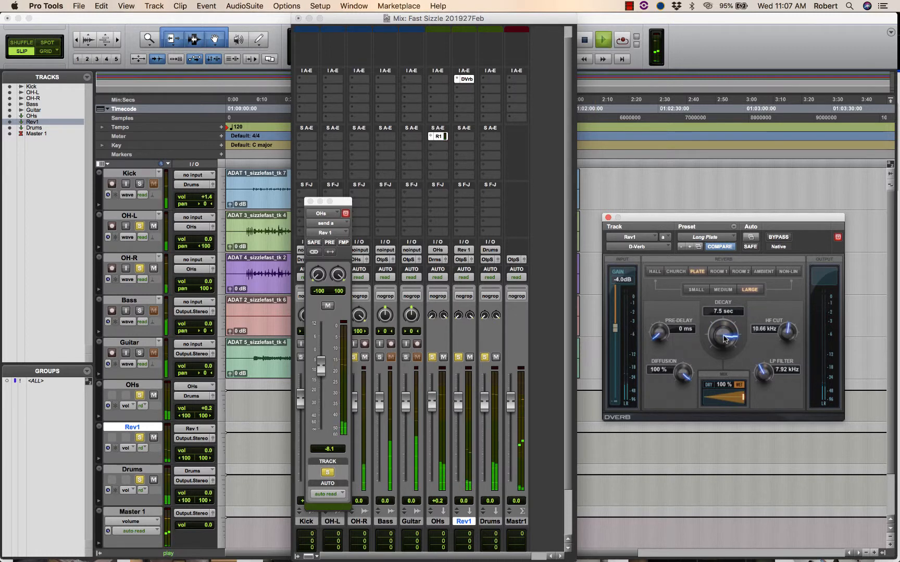
pyautogui.press('space')
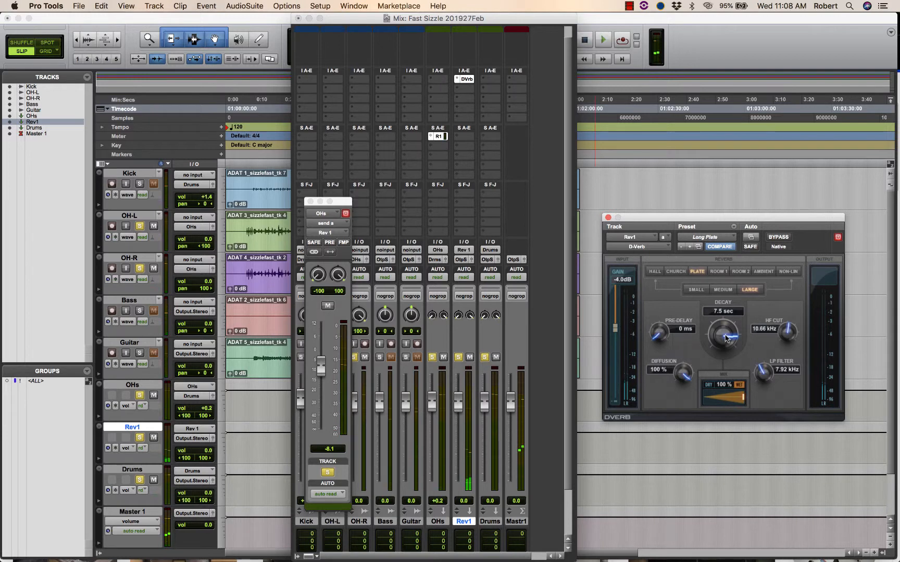
# - Reduce the D-Verb decay to about 1.5 sec and audition the overheads in short playbacks
pyautogui.moveTo(725, 335)
pyautogui.mouseDown()
pyautogui.moveTo(723, 365)
pyautogui.moveTo(722, 343)
pyautogui.moveTo(721, 352)
pyautogui.mouseUp()
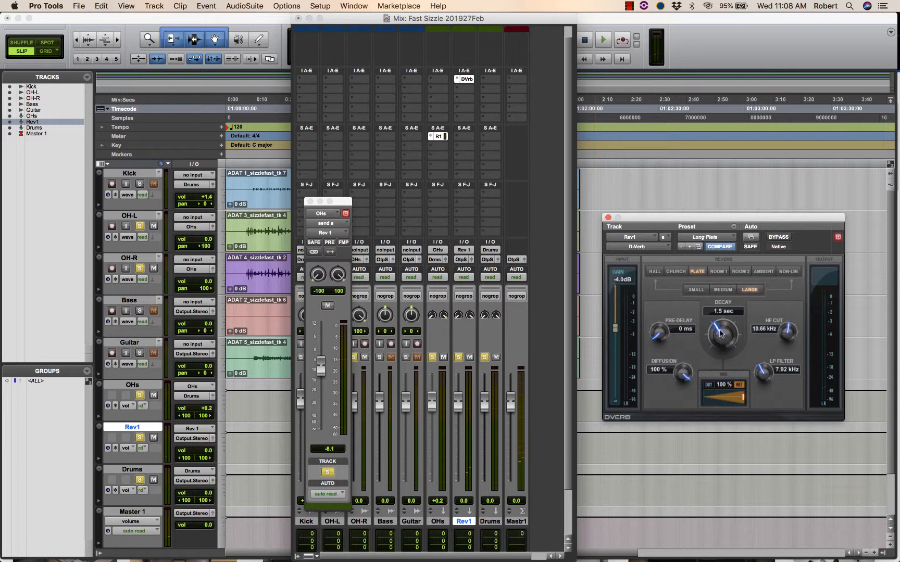
pyautogui.press('space')
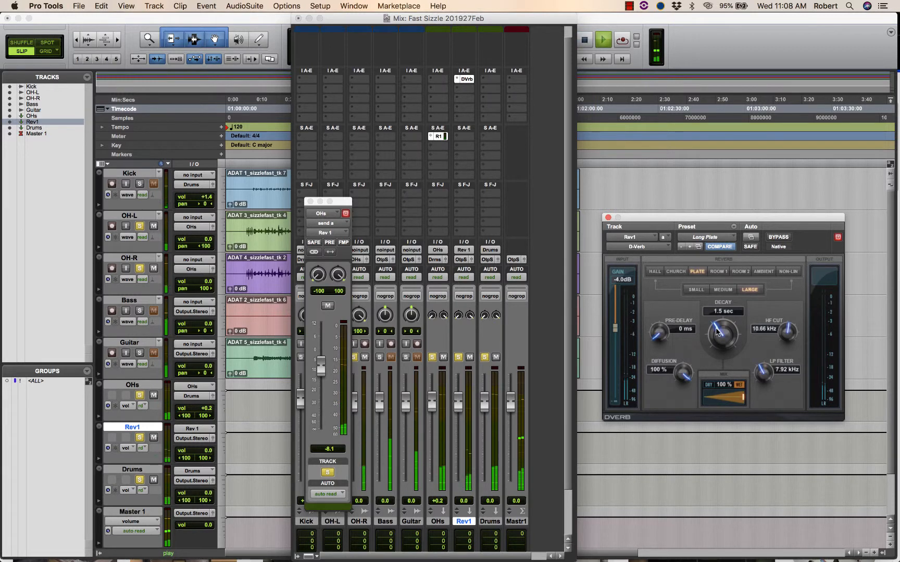
pyautogui.press('space')
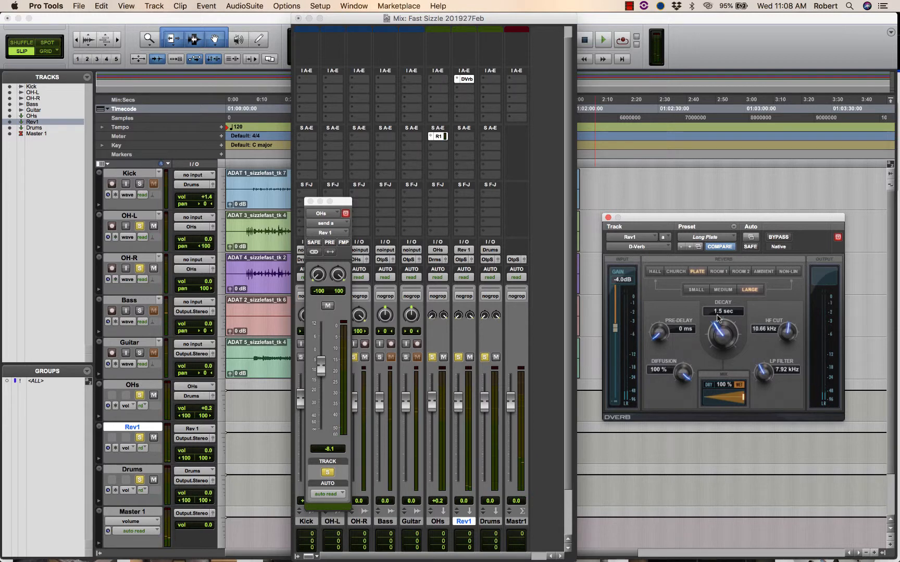
pyautogui.hotkey('ctrl', 'space')
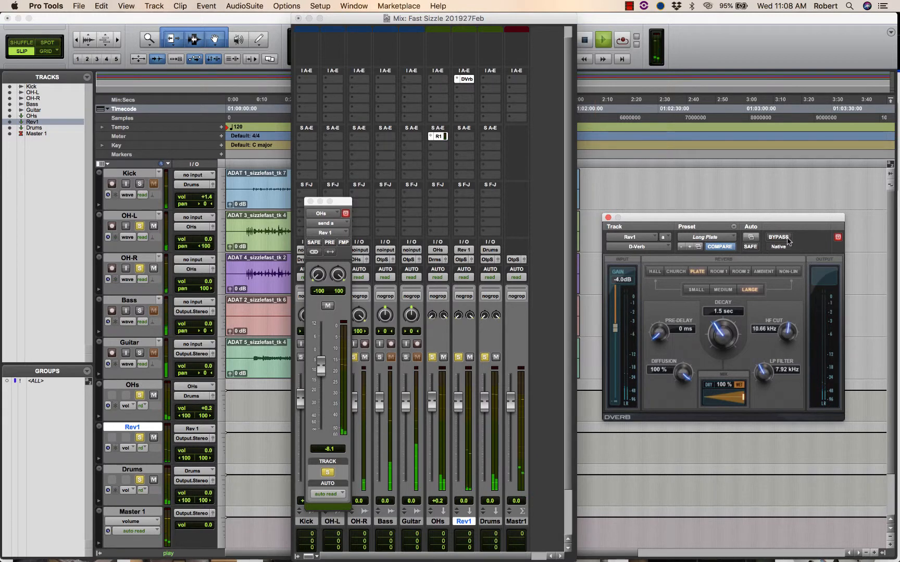
pyautogui.press('space')
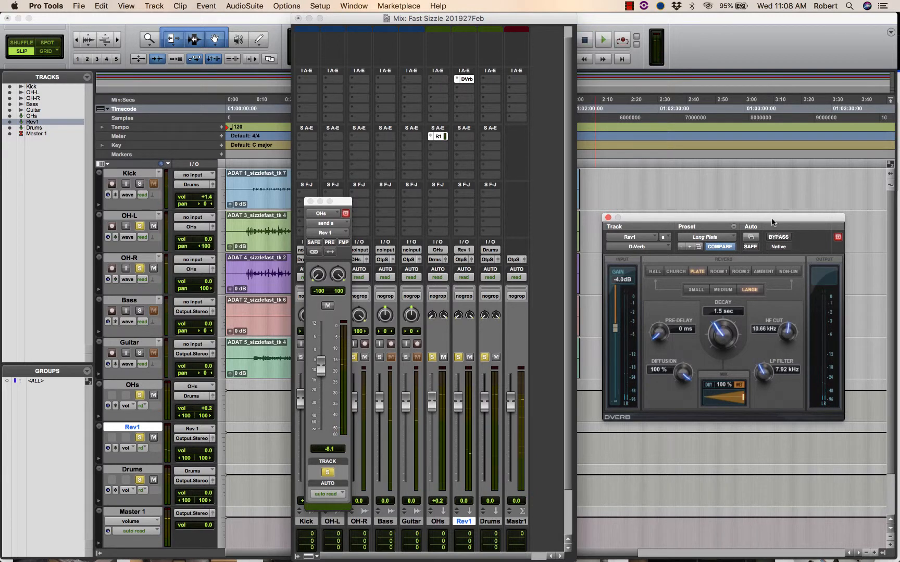
# - Compare the overheads with and without reverb by toggling the D-Verb bypass during playback
pyautogui.moveTo(773, 222); pyautogui.dragTo(762, 242)
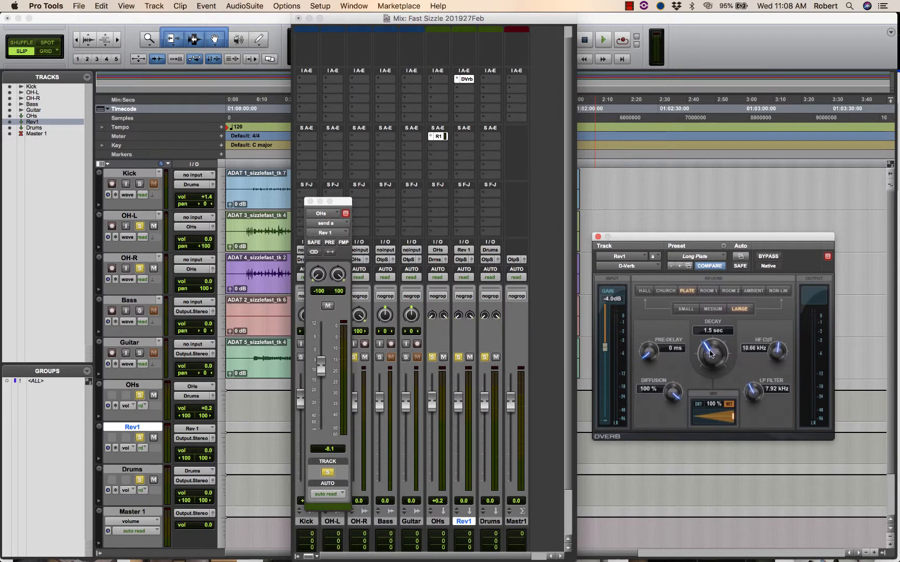
pyautogui.press('space')
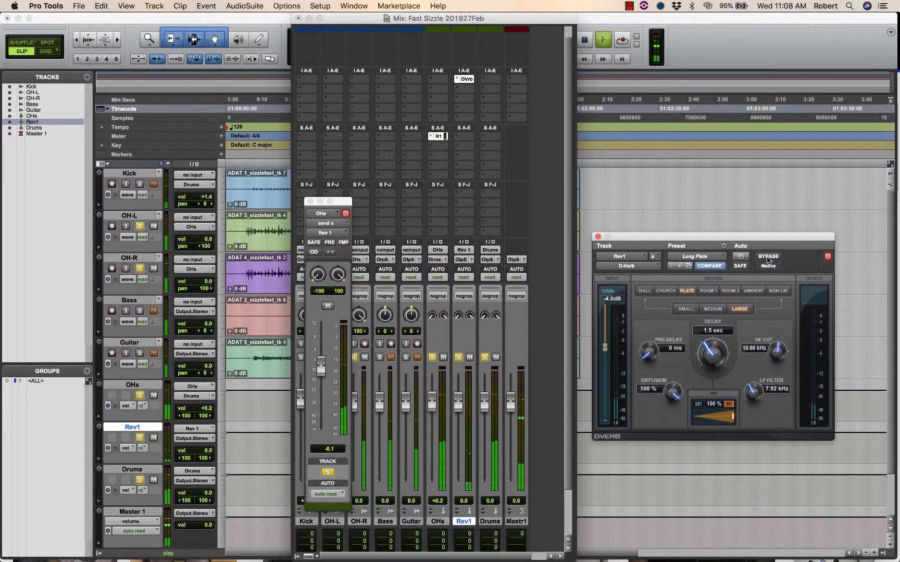
pyautogui.click(768, 257)
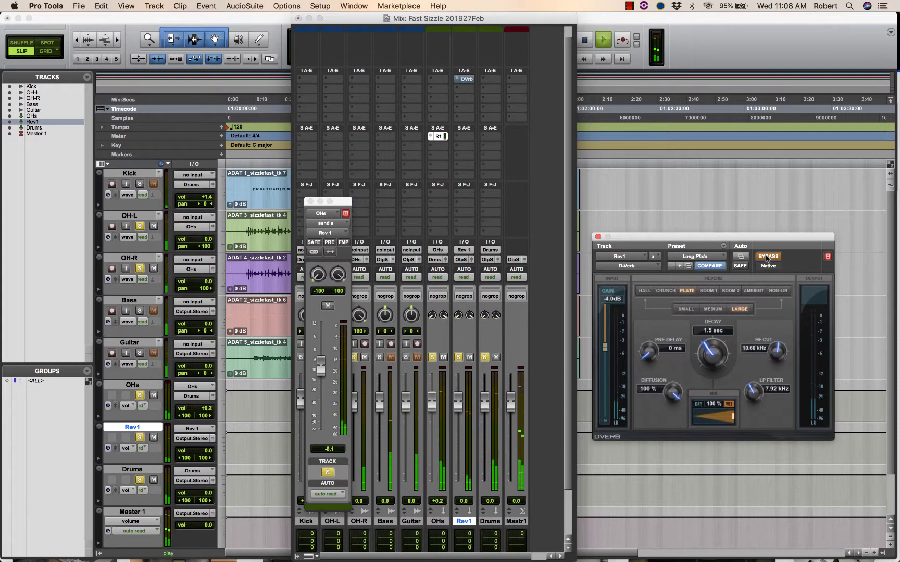
pyautogui.click(765, 257)
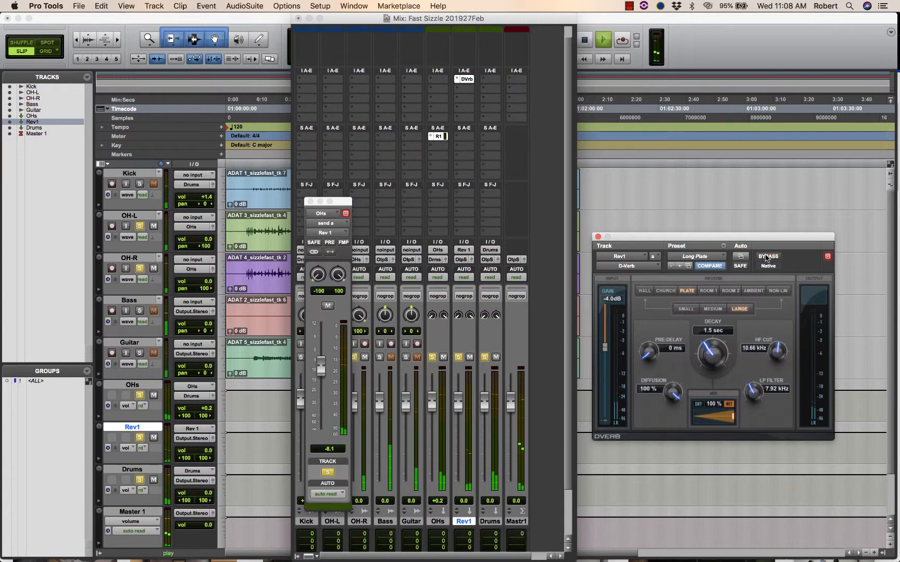
pyautogui.click(765, 257)
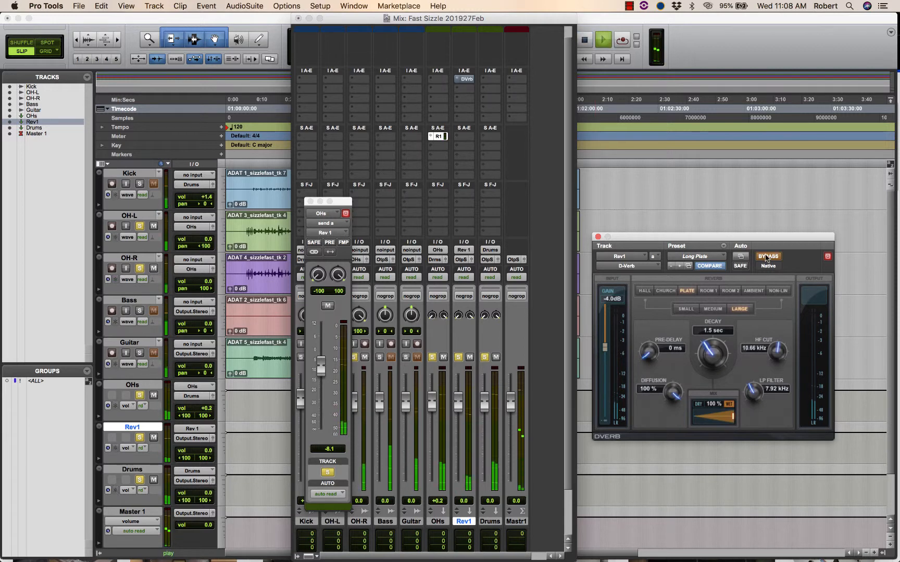
pyautogui.press('space')
# - Raise the OHs send to Rev 1 to about +0.2 dB and take D-Verb out of bypass while listening
pyautogui.click(319, 365)
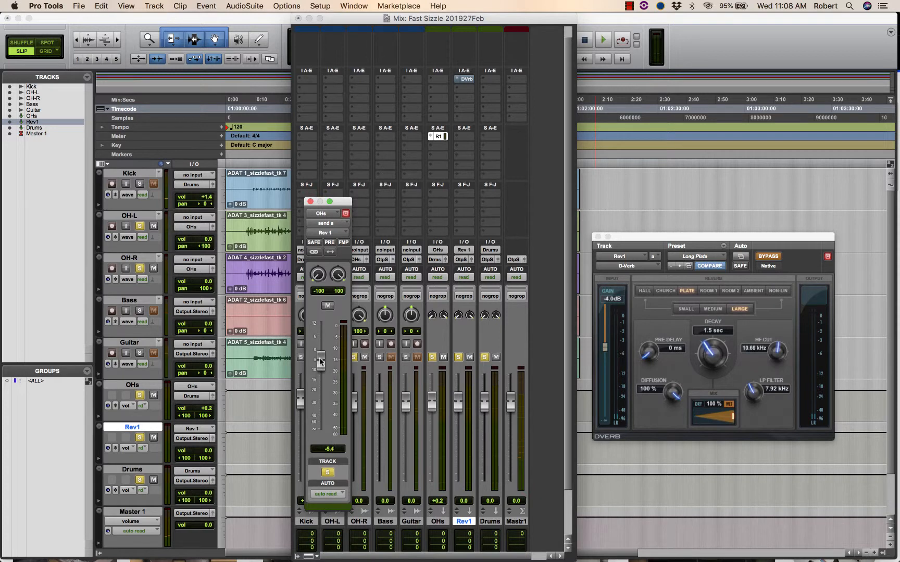
pyautogui.moveTo(318, 352); pyautogui.dragTo(319, 351)
pyautogui.moveTo(323, 354); pyautogui.dragTo(322, 350)
pyautogui.press('space')
pyautogui.click(766, 257)
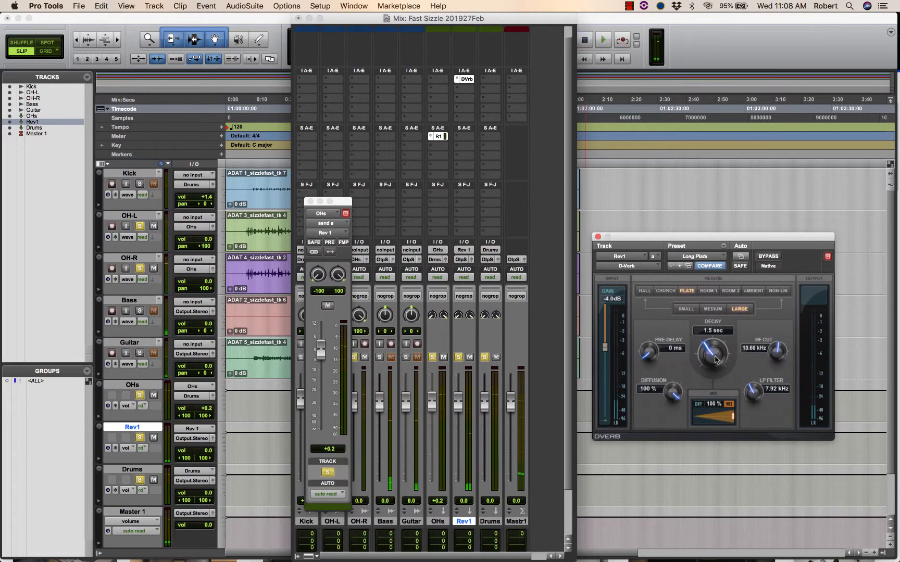
# - Try a D-Verb decay of about 3.0 sec and listen to it in short playbacks
pyautogui.moveTo(716, 359); pyautogui.dragTo(706, 334)
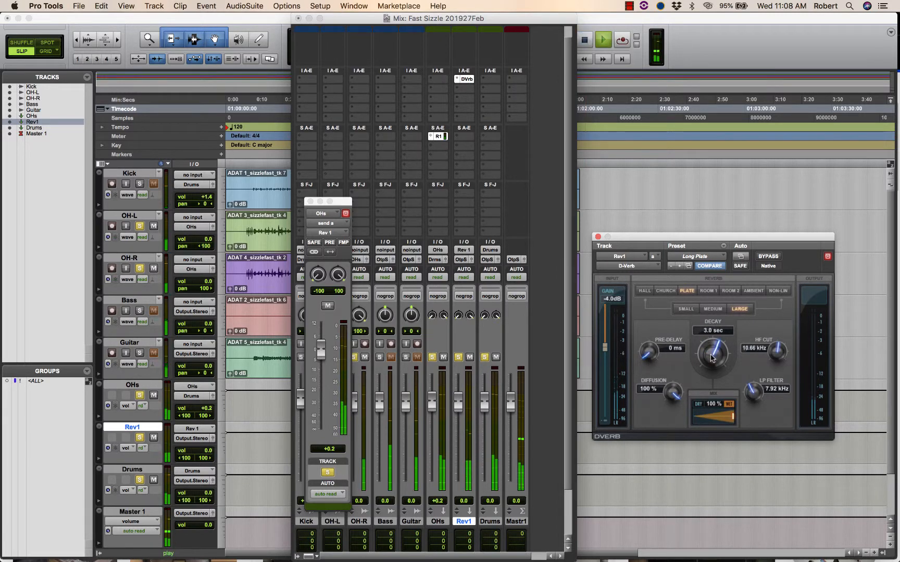
pyautogui.press('space')
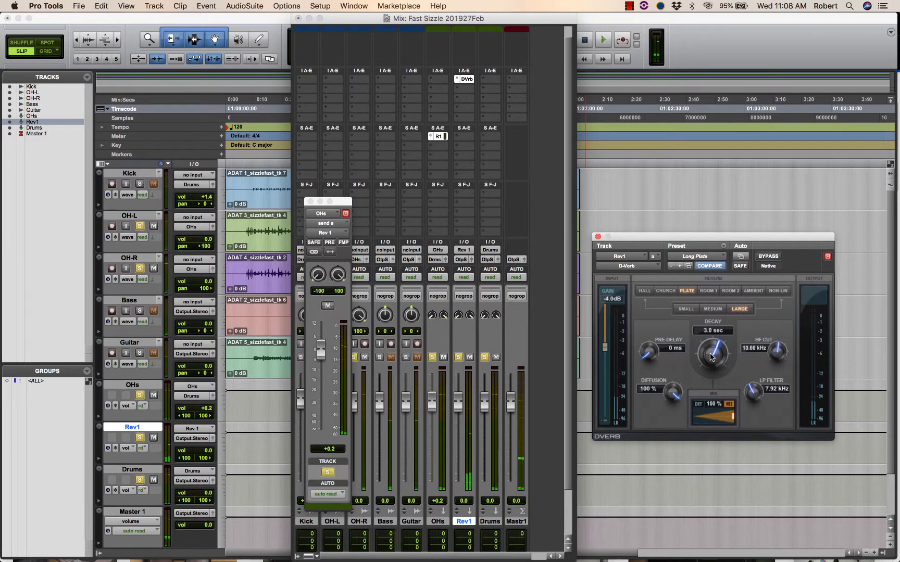
pyautogui.press('space')
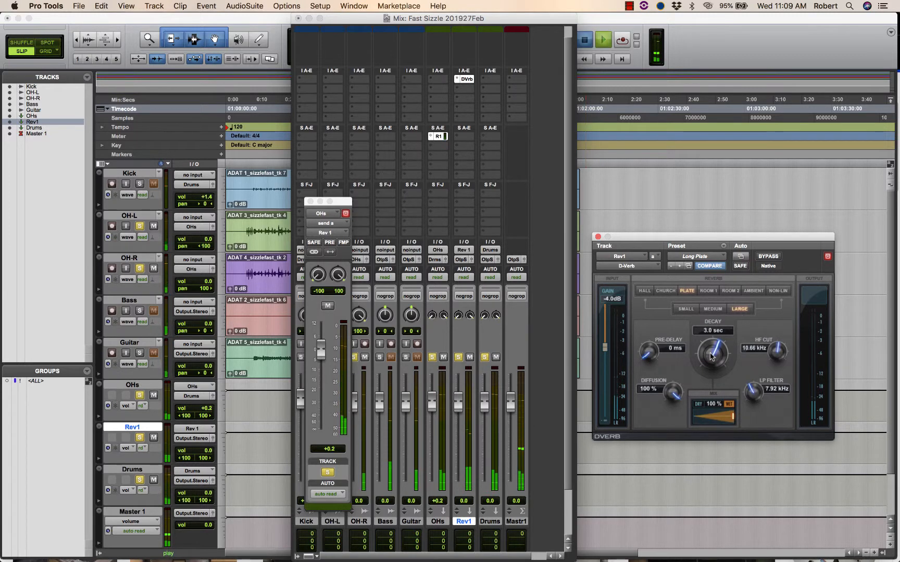
pyautogui.press('space')
# - Return the D-Verb decay to about 1.5 sec, check it in playback, and close the OHs send window
pyautogui.moveTo(712, 356); pyautogui.dragTo(714, 385)
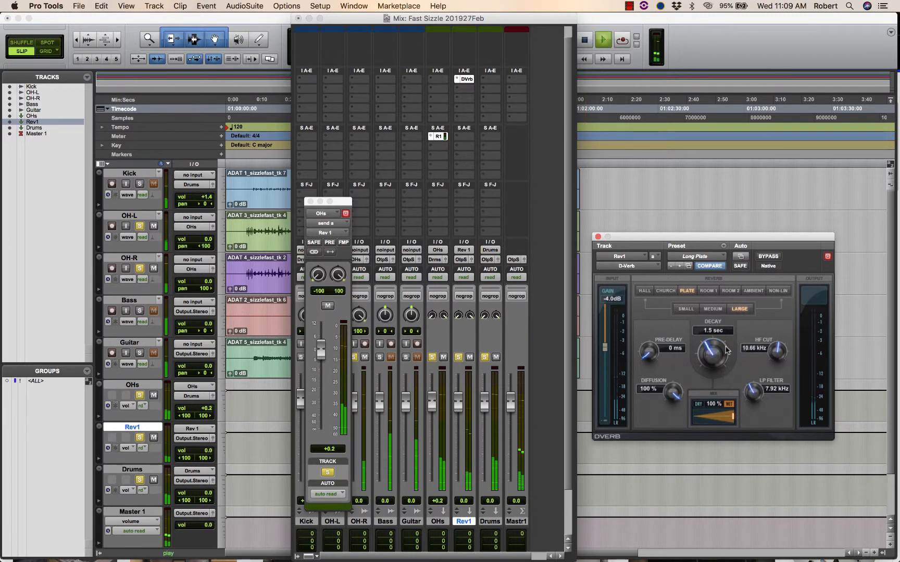
pyautogui.press('space')
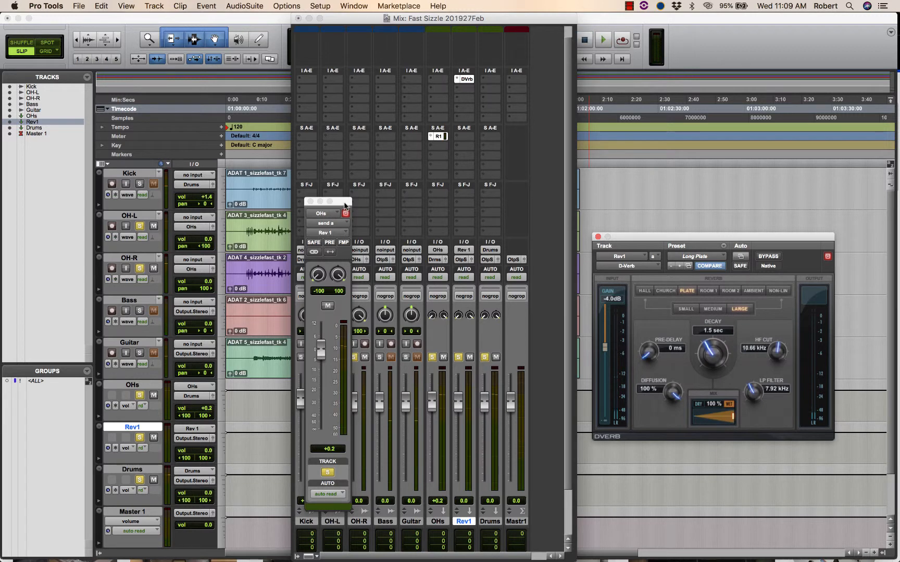
pyautogui.moveTo(344, 205); pyautogui.dragTo(568, 214)
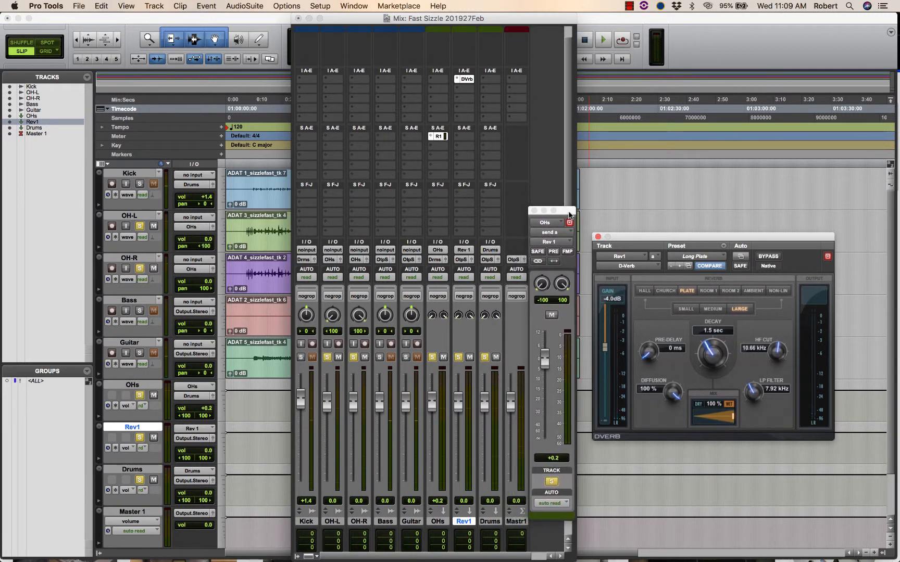
pyautogui.click(534, 211)
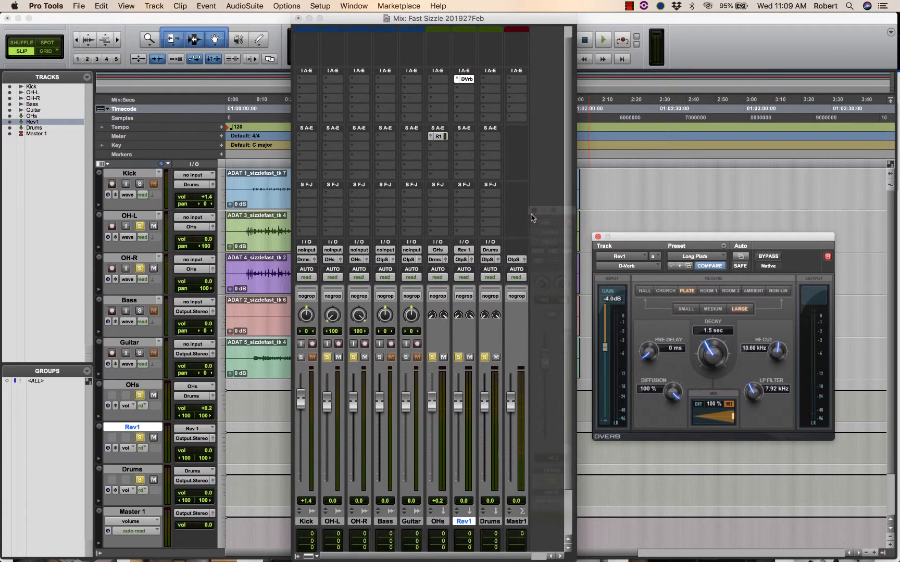
# - Solo the Kick track and copy the OHs send to Rev 1 onto it, opening the copied send for playback
pyautogui.click(300, 358)
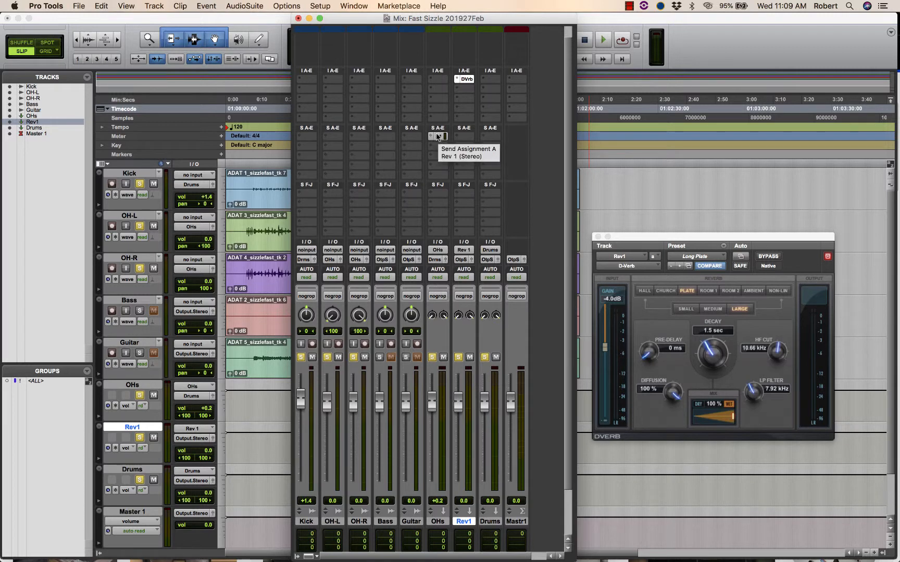
pyautogui.moveTo(436, 136); pyautogui.dragTo(308, 137)
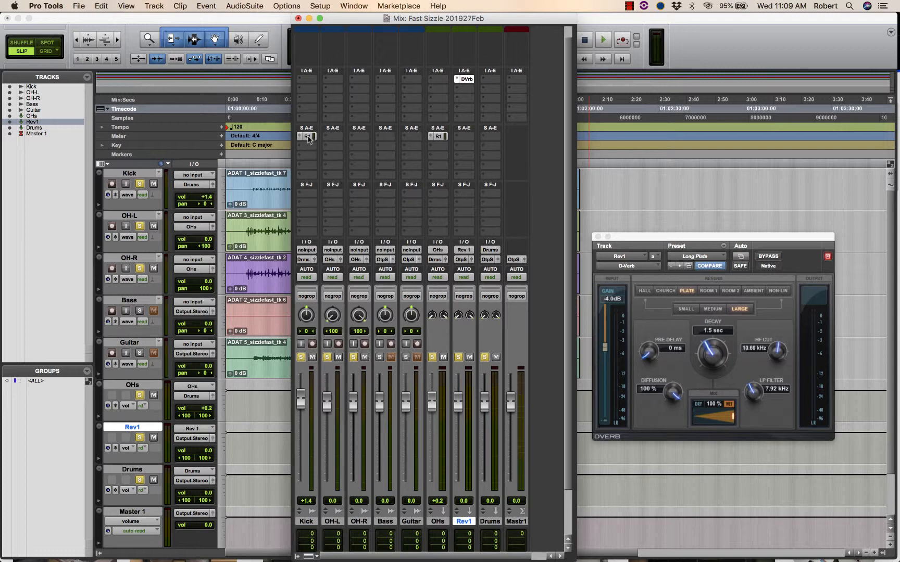
pyautogui.click(308, 137)
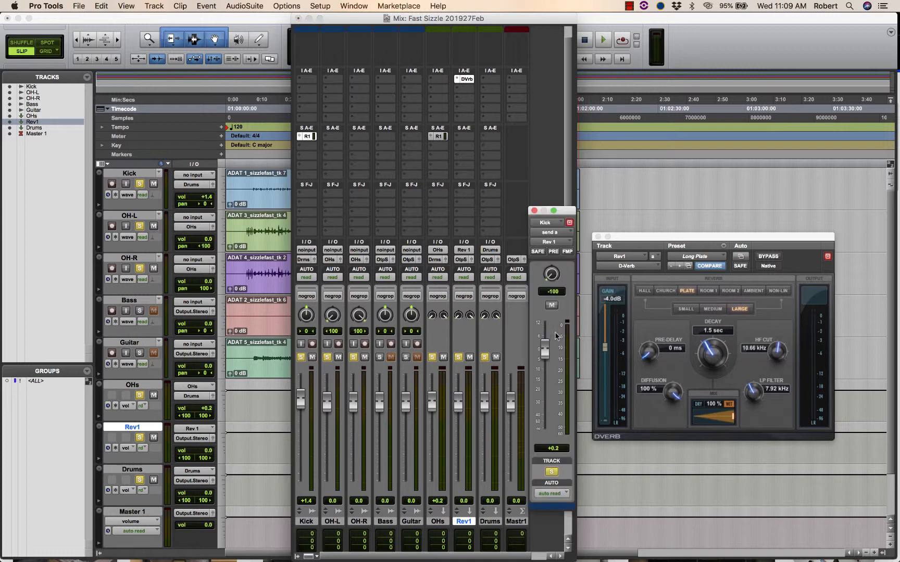
pyautogui.press('space')
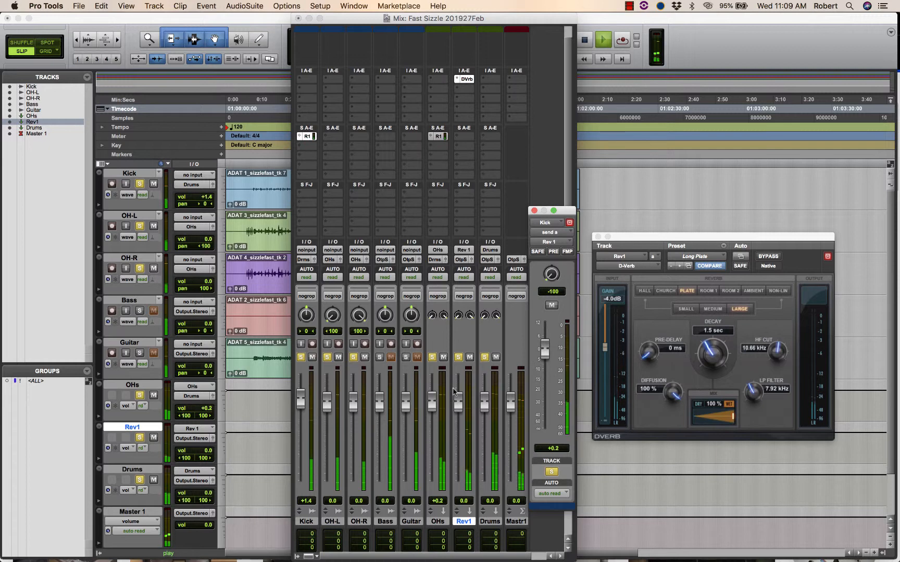
# - Raise the Kick send to Rev 1 to about +2.6 dB, set the D-Verb decay to about 2.7 sec, and listen in a short playback
pyautogui.moveTo(544, 350); pyautogui.dragTo(545, 344)
pyautogui.press('space')
pyautogui.moveTo(711, 353); pyautogui.dragTo(711, 342)
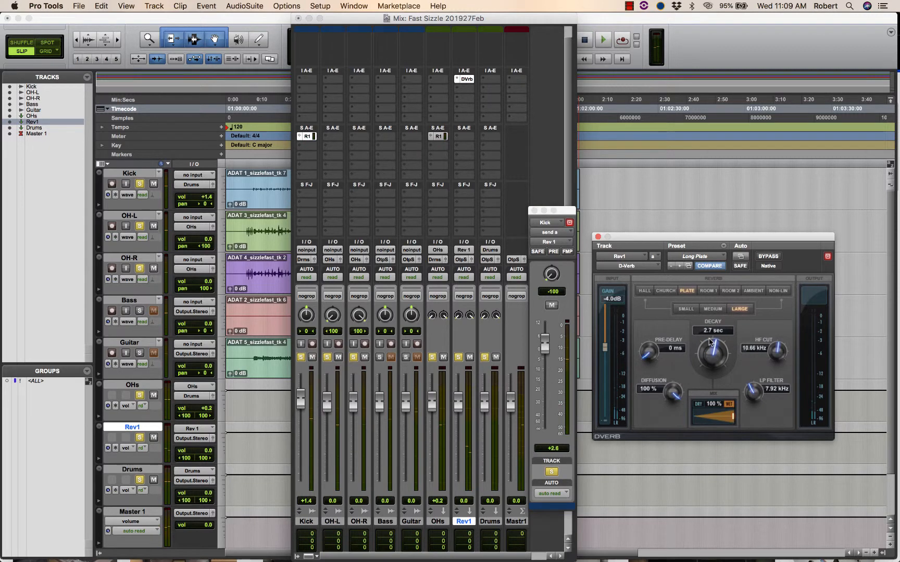
pyautogui.press('space')
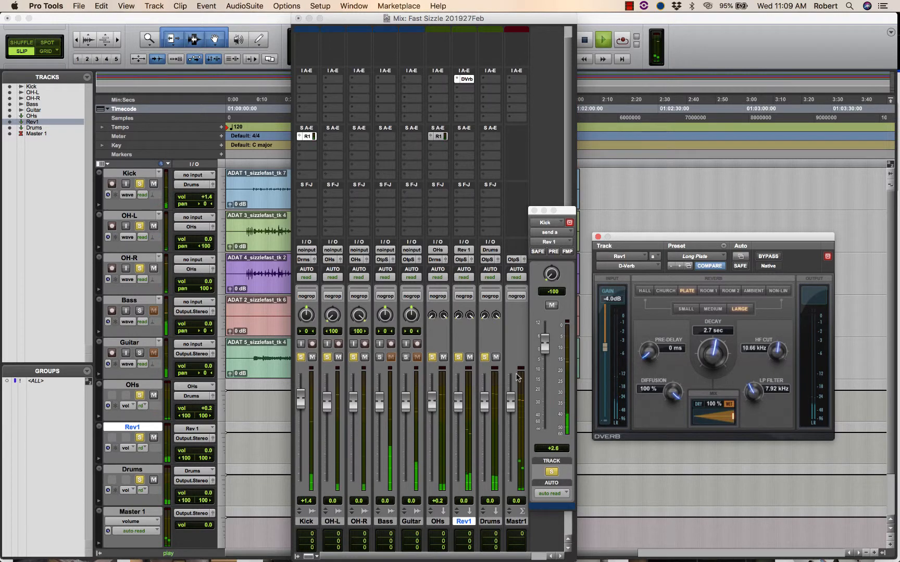
pyautogui.press('space')
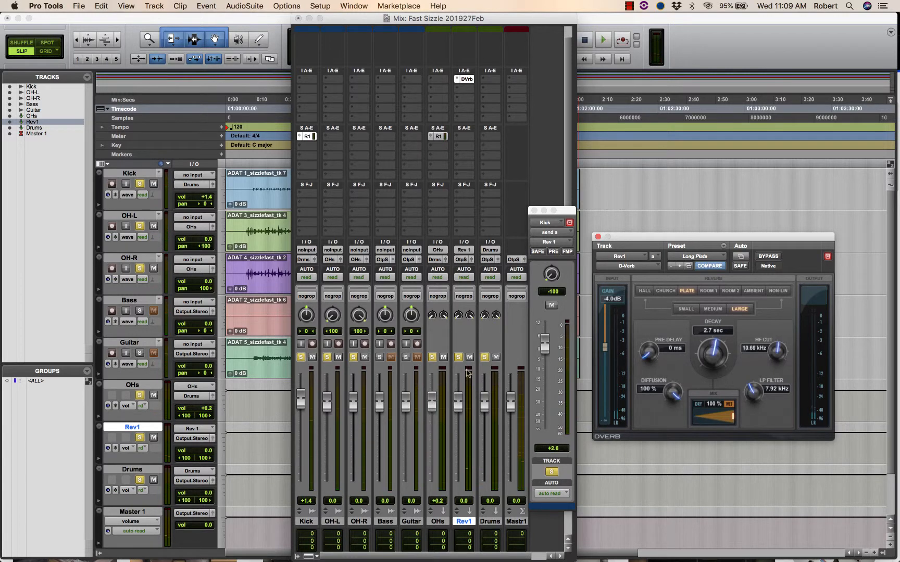
# - Take the OHs aux track out of solo and listen to the kick through the reverb in short playbacks
pyautogui.click(433, 358)
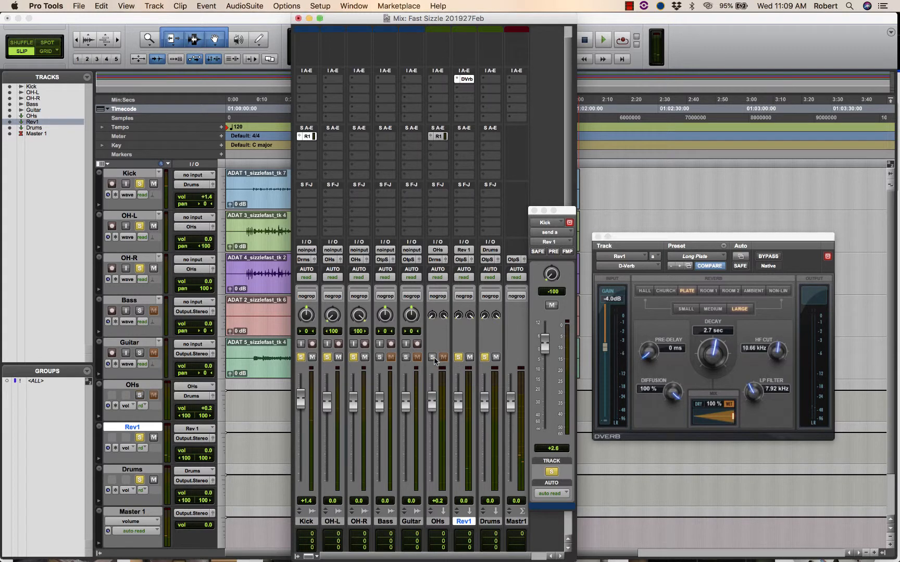
pyautogui.press('space')
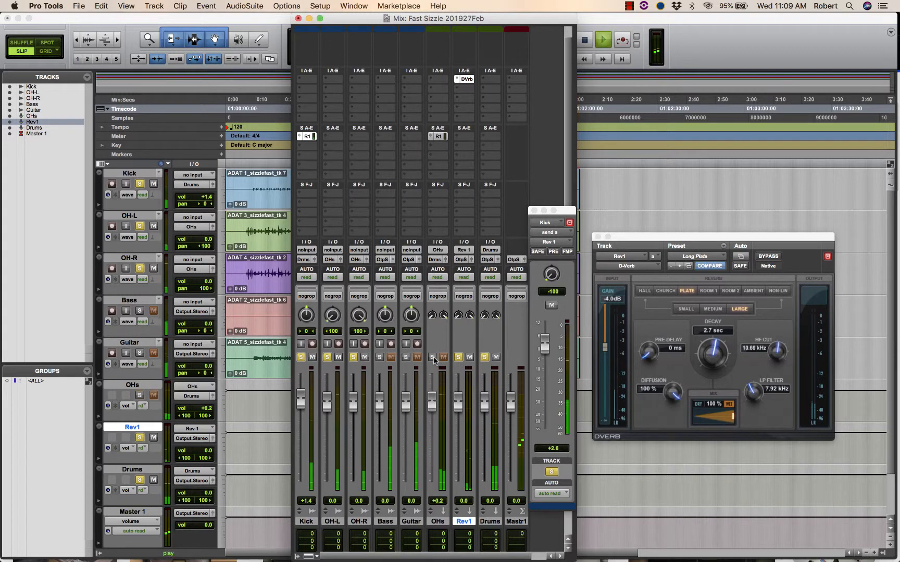
pyautogui.press('space')
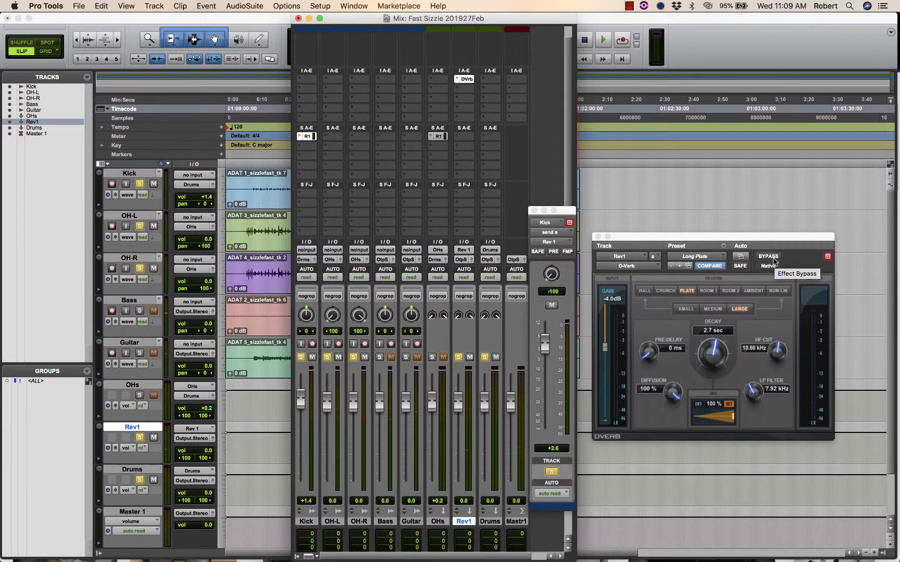
pyautogui.press('space')
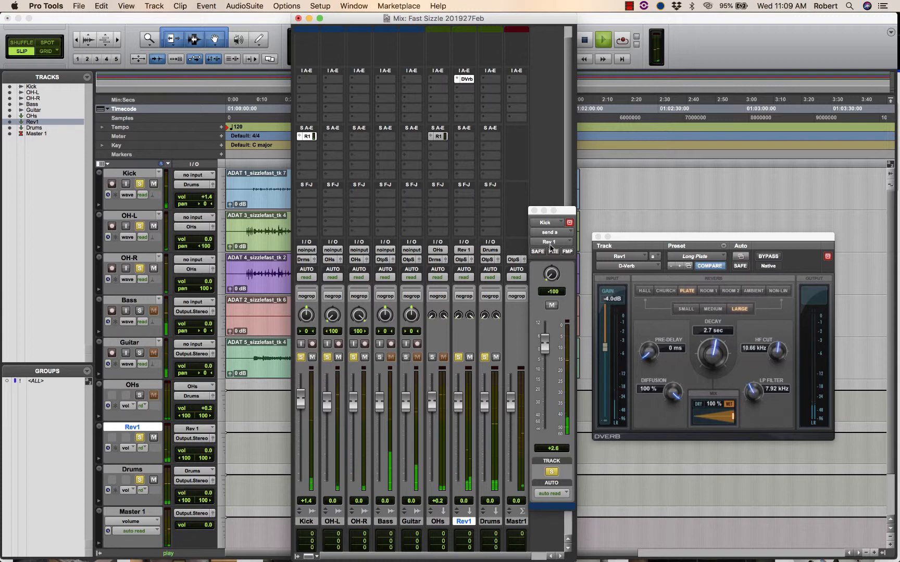
pyautogui.press('space')
# - Compare the kick with and without reverb by muting and unmuting its Rev 1 send across short playbacks, leaving the send muted
pyautogui.keyDown('super'); pyautogui.click(307, 137); pyautogui.keyUp('super')
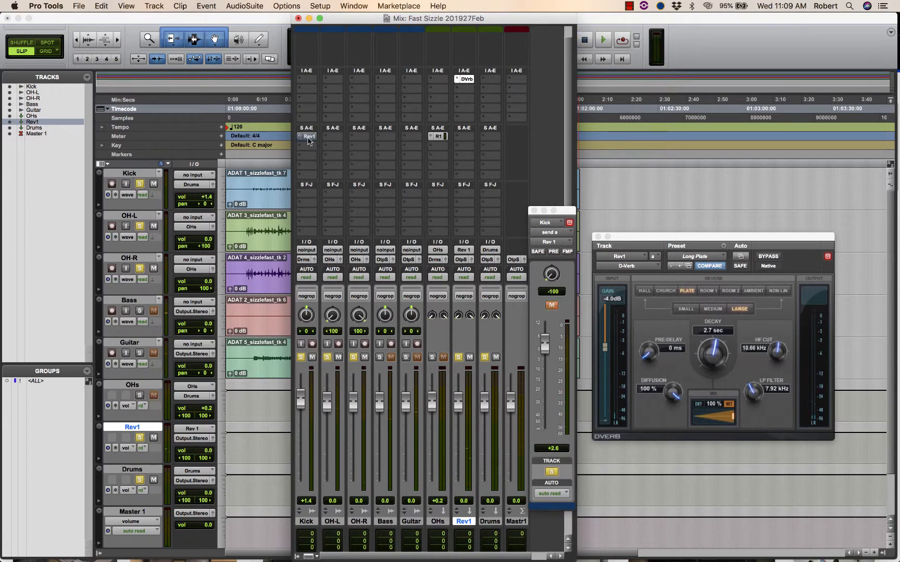
pyautogui.press('space')
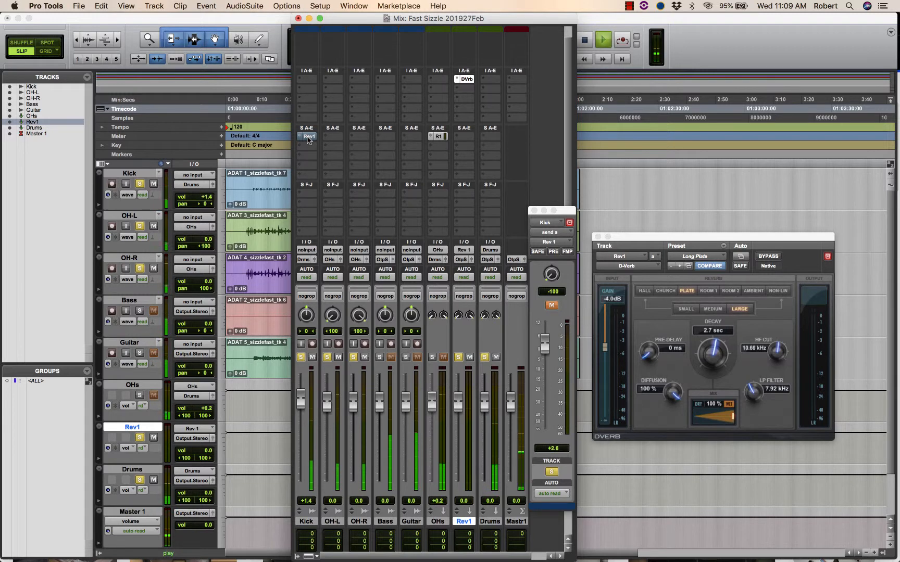
pyautogui.press('space')
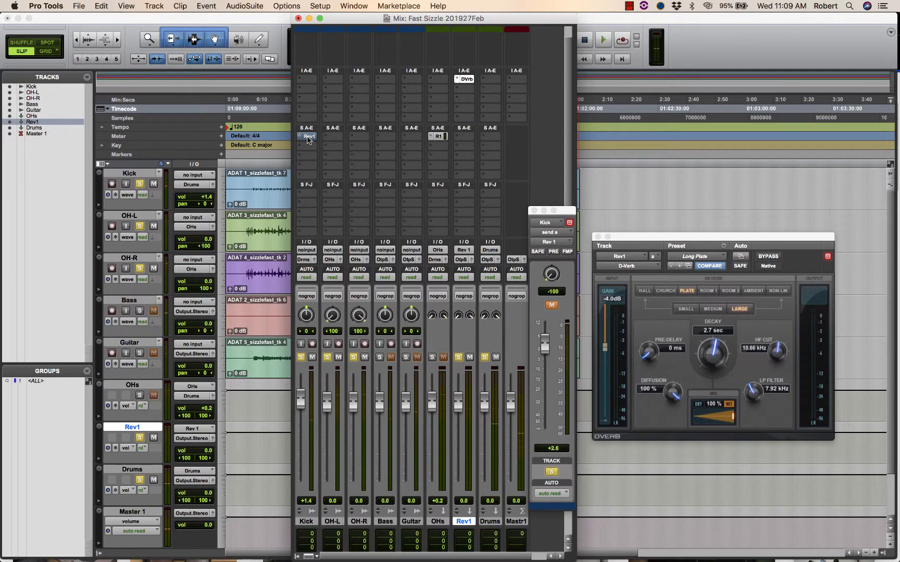
pyautogui.keyDown('super'); pyautogui.click(307, 137); pyautogui.keyUp('super')
pyautogui.press('space')
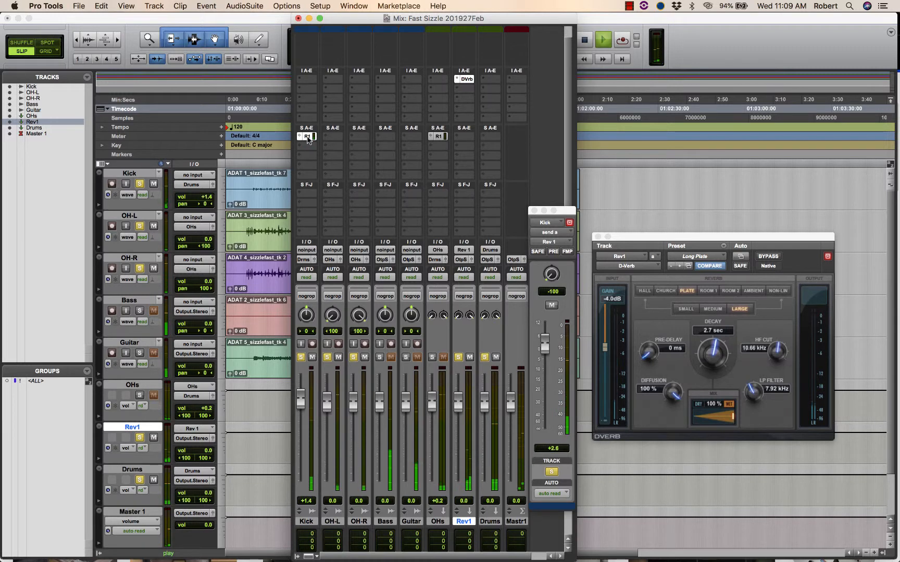
pyautogui.keyDown('super'); pyautogui.click(307, 137); pyautogui.keyUp('super')
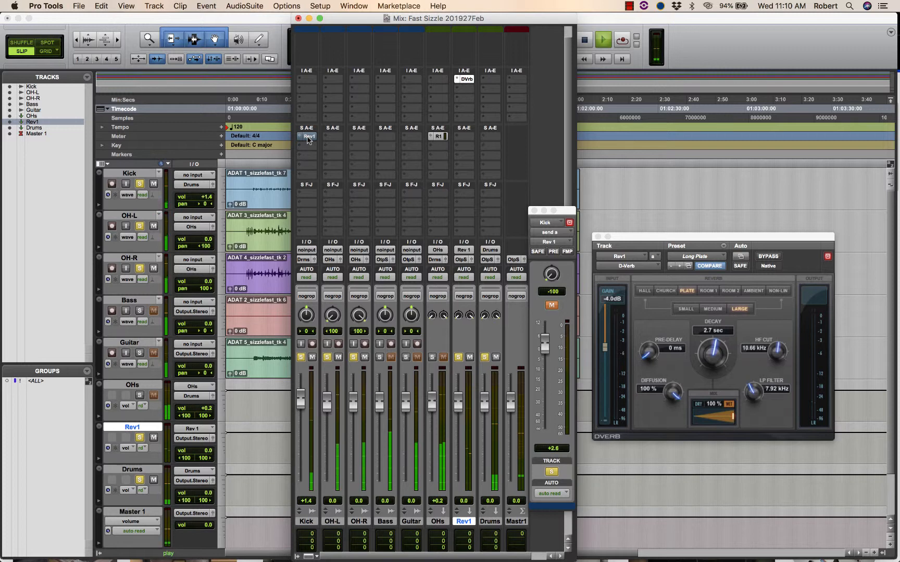
pyautogui.press('space')
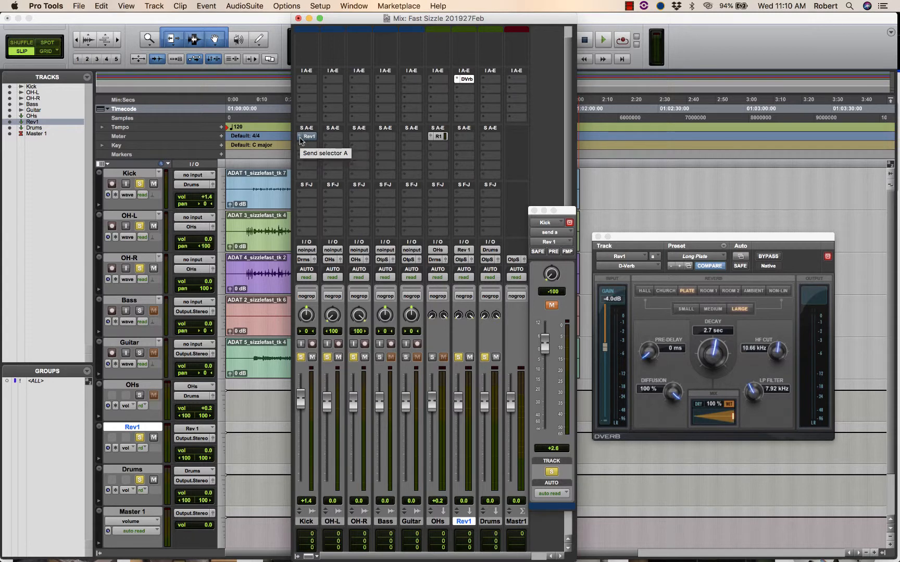
# - Remove the Rev 1 send from the Kick track by setting it to no send, and start playback to listen
pyautogui.click(299, 137)
pyautogui.click(325, 121)
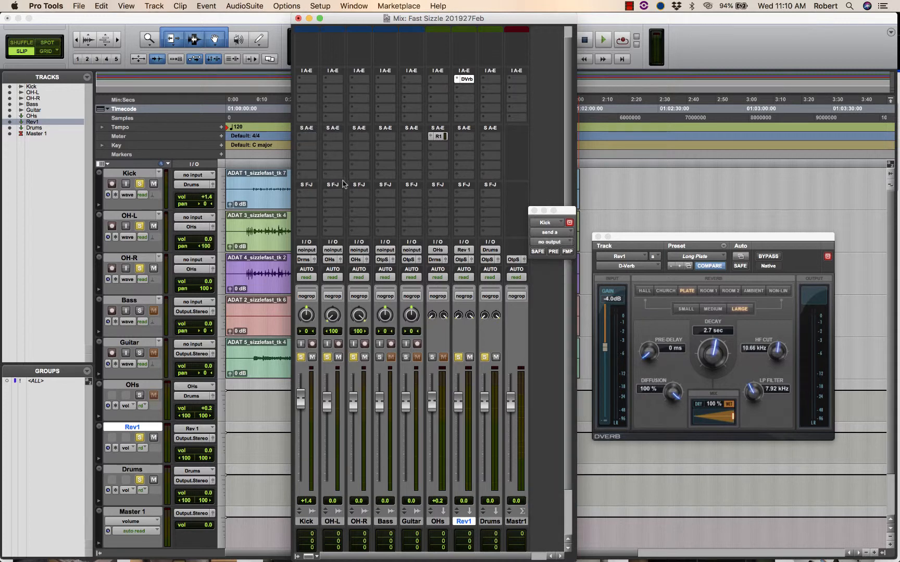
pyautogui.press('space')
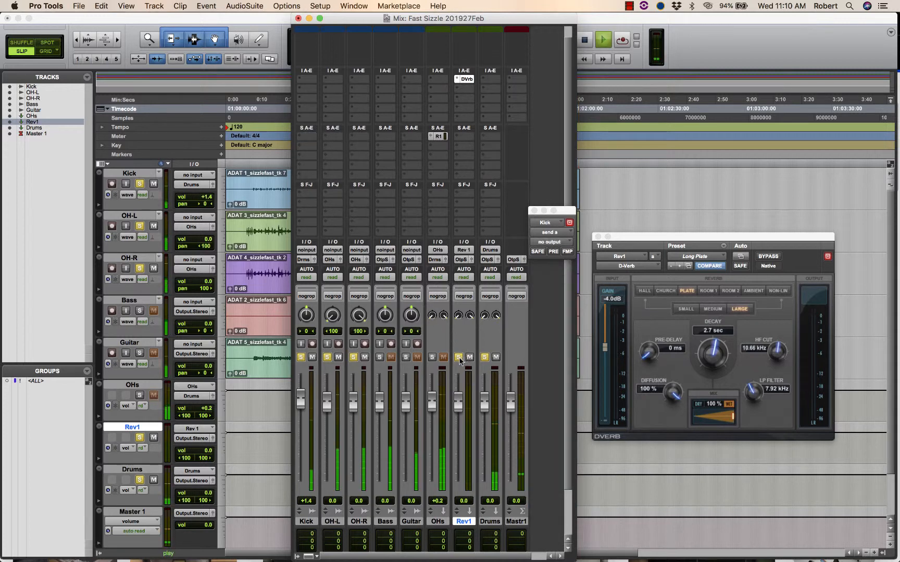